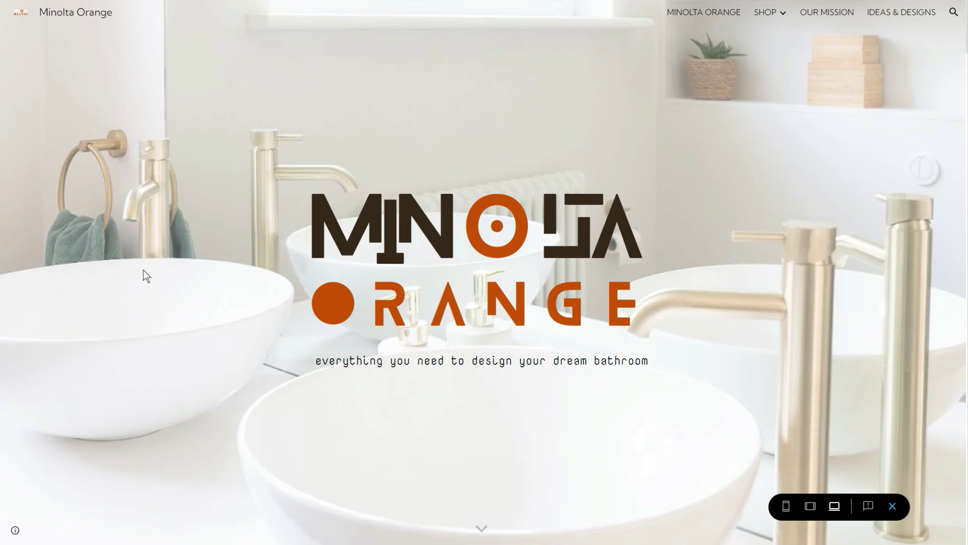
# Step: Examine the Unisex Heavy Blend Hooded Sweatshirt section in the site preview, browsing through its different product images
pyautogui.scroll(-10, 706, 262)
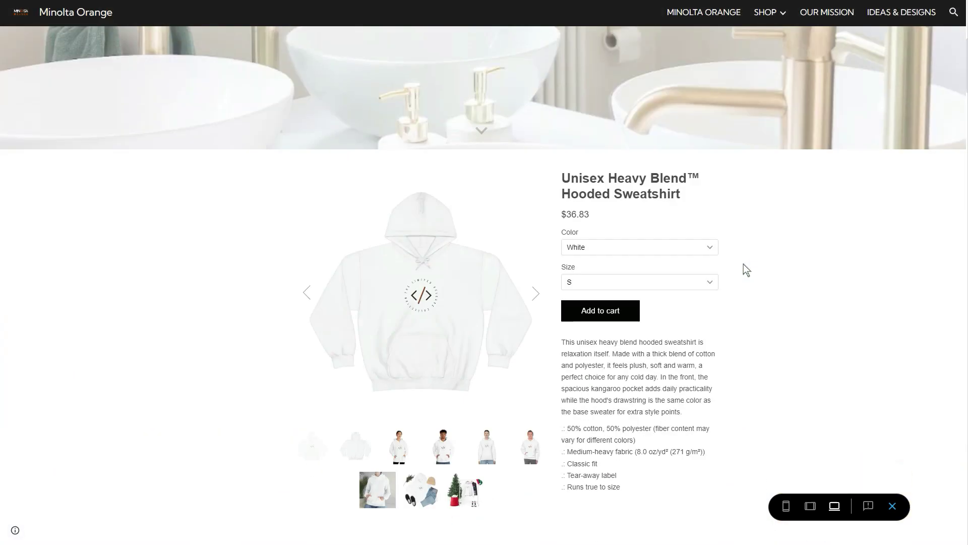
pyautogui.scroll(1, 809, 275)
pyautogui.scroll(-1, 808, 274)
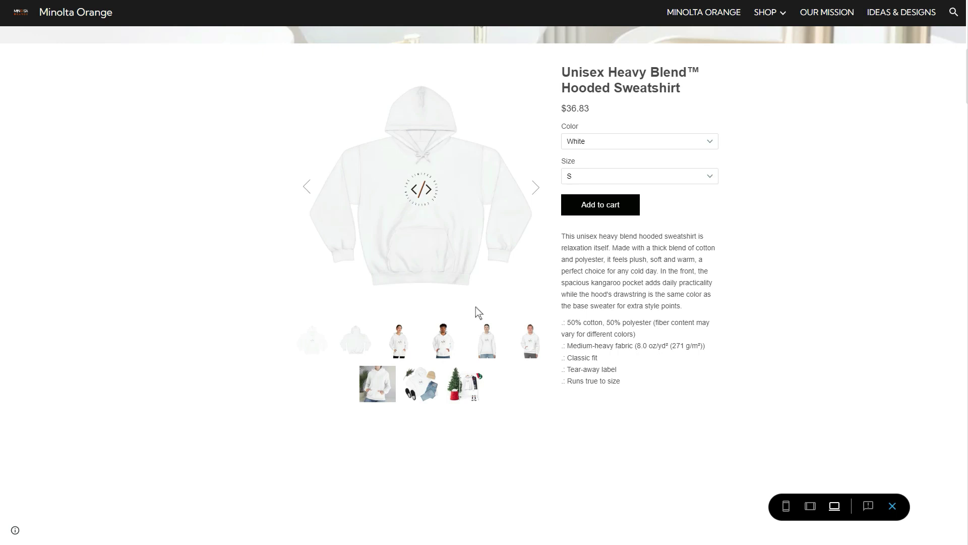
pyautogui.click(447, 352)
pyautogui.click(488, 351)
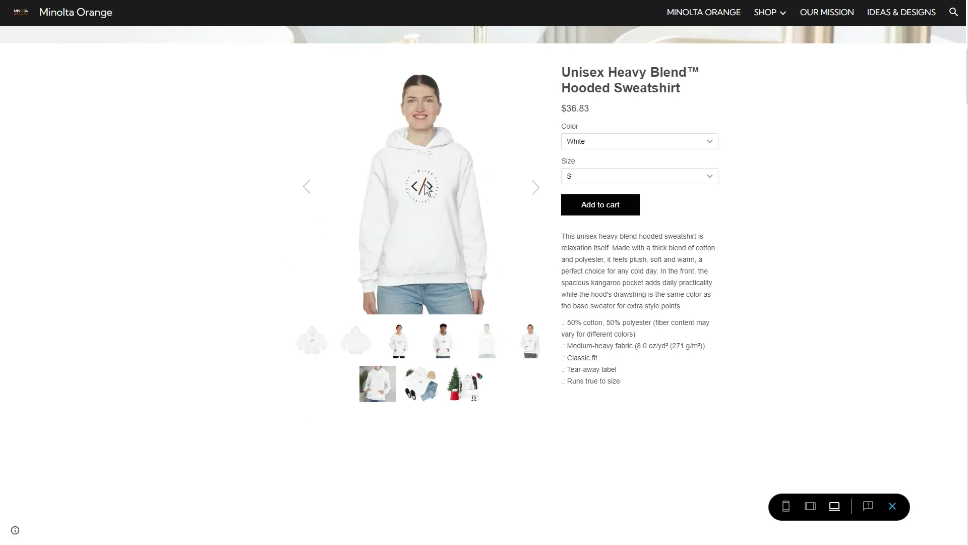
pyautogui.scroll(2, 508, 286)
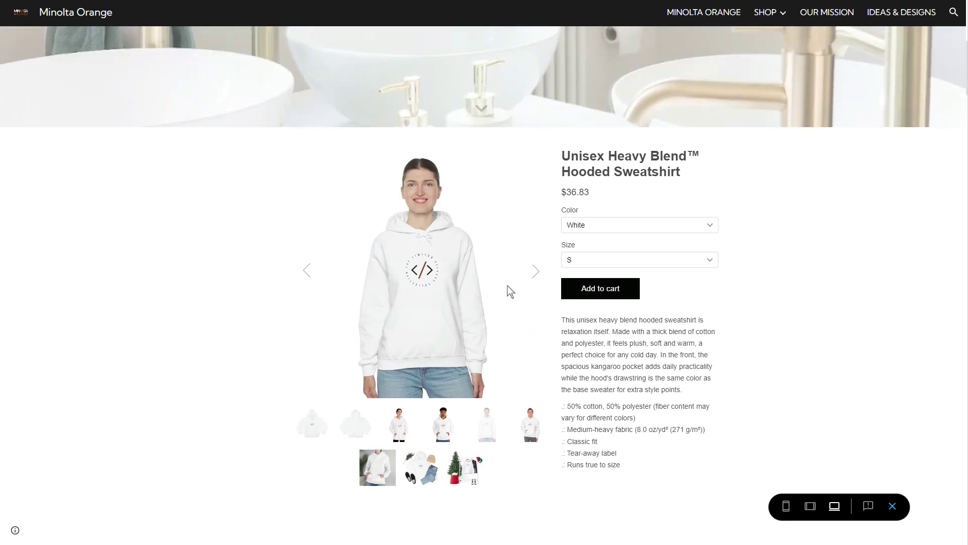
pyautogui.click(429, 481)
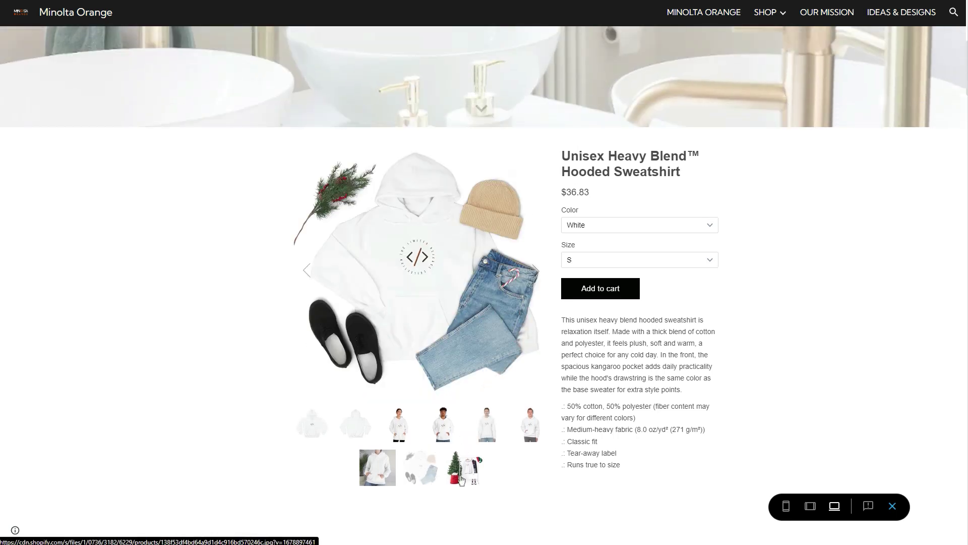
pyautogui.click(474, 457)
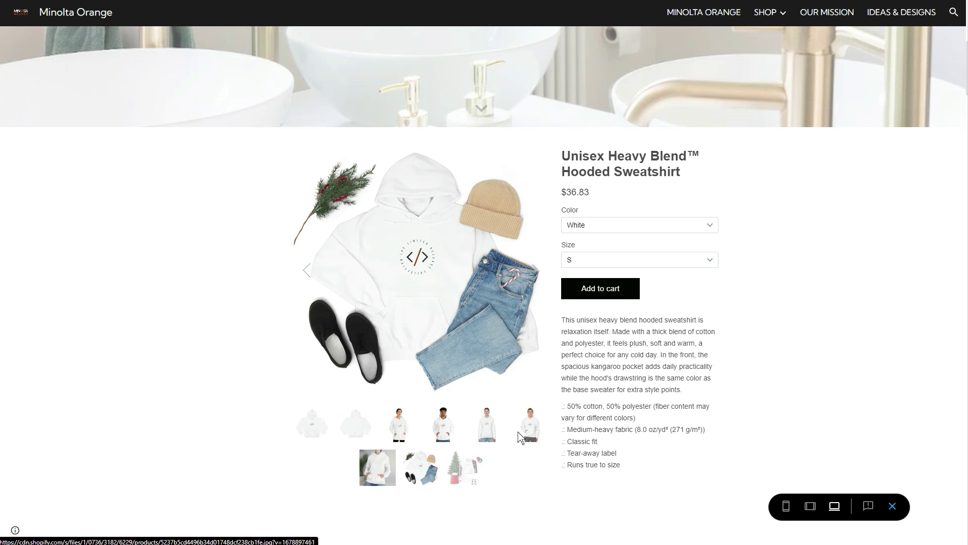
pyautogui.click(536, 432)
pyautogui.click(398, 428)
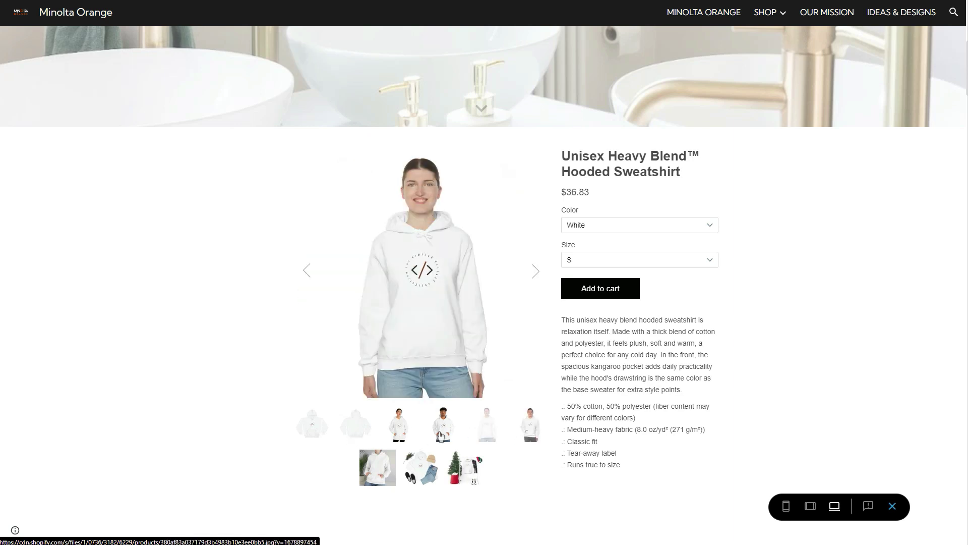
pyautogui.click(442, 434)
pyautogui.click(412, 435)
pyautogui.click(316, 430)
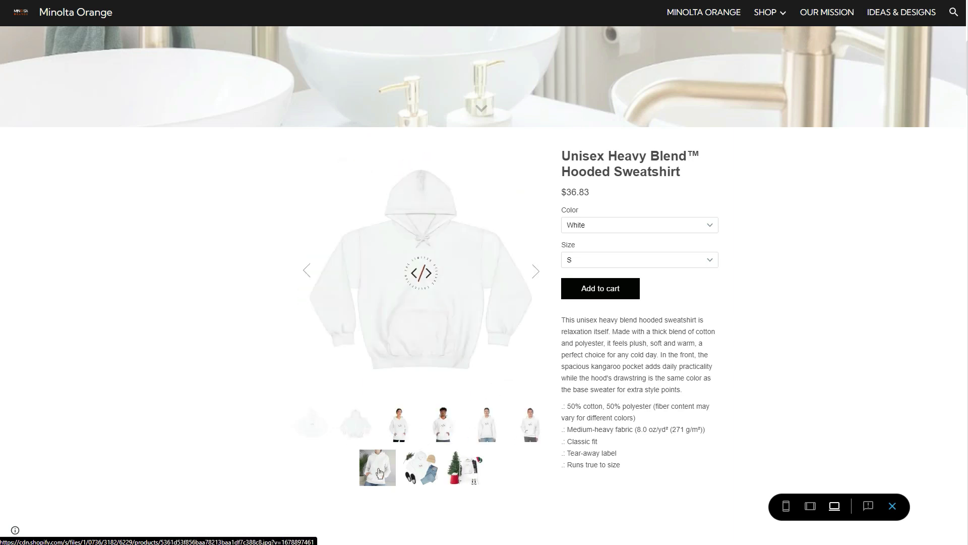
pyautogui.click(464, 467)
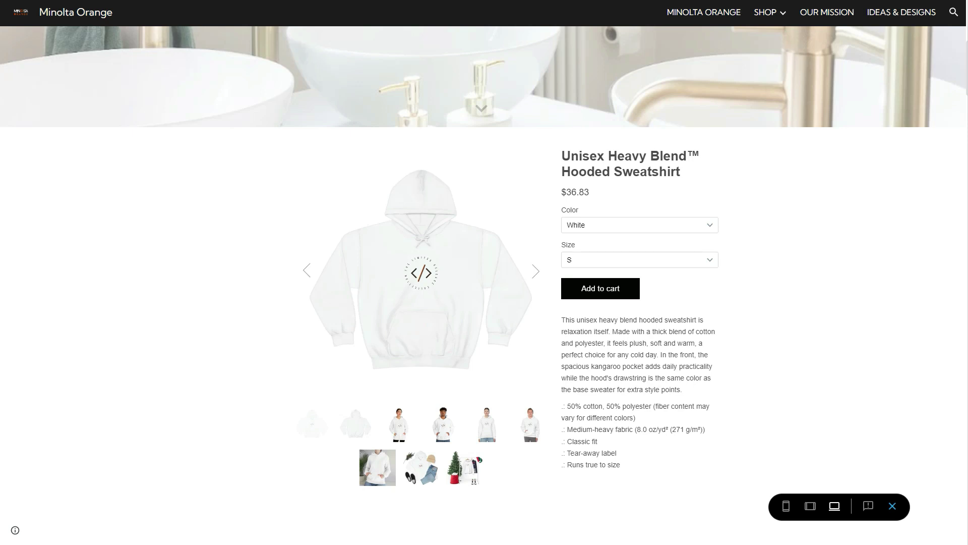
# Step: Preview the product page at phone and tablet sizes and check how the sweatshirt listing is laid out
pyautogui.click(786, 506)
pyautogui.scroll(5, 453, 268)
pyautogui.scroll(-5, 451, 283)
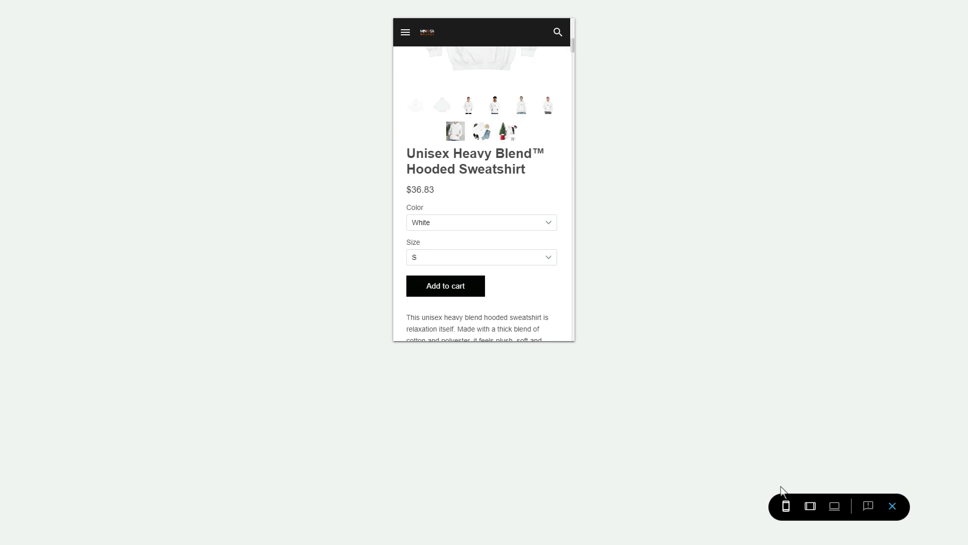
pyautogui.click(810, 506)
pyautogui.scroll(3, 611, 337)
pyautogui.scroll(-3, 610, 333)
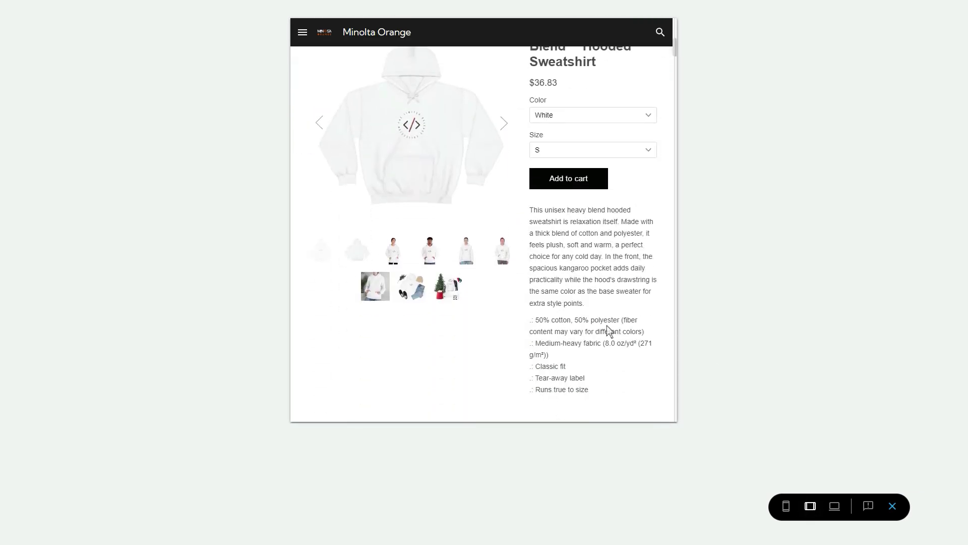
pyautogui.scroll(3, 608, 331)
# Step: Close the site preview and look over THE DECOR page with its embedded product in the editor
pyautogui.click(892, 506)
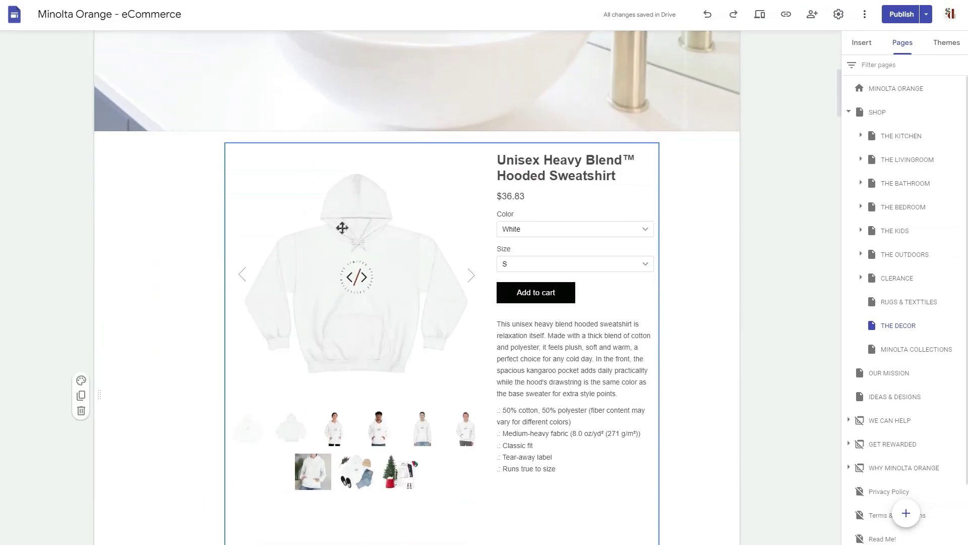
pyautogui.scroll(-10, 567, 404)
pyautogui.scroll(-8, 459, 252)
pyautogui.scroll(8, 454, 298)
pyautogui.scroll(5, 480, 321)
pyautogui.scroll(8, 493, 343)
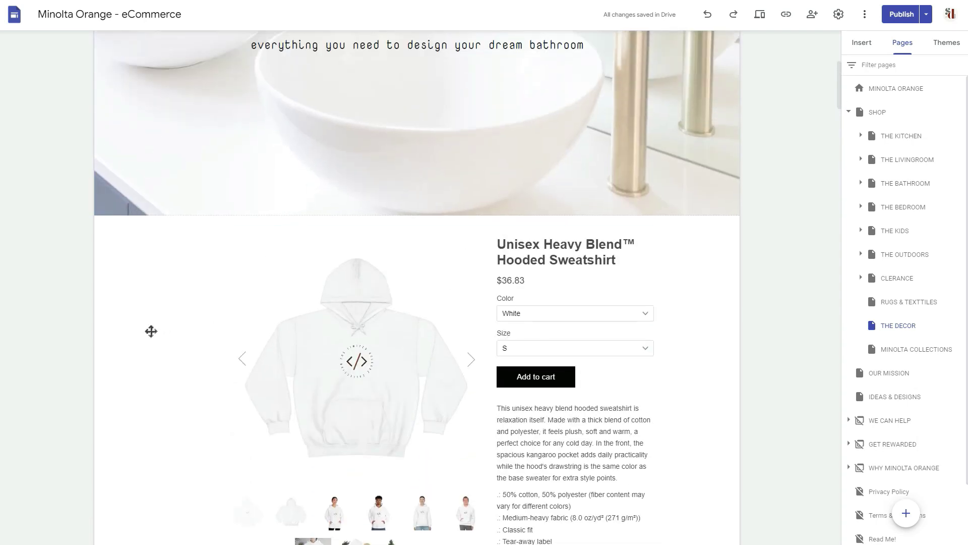
pyautogui.scroll(-5, 315, 376)
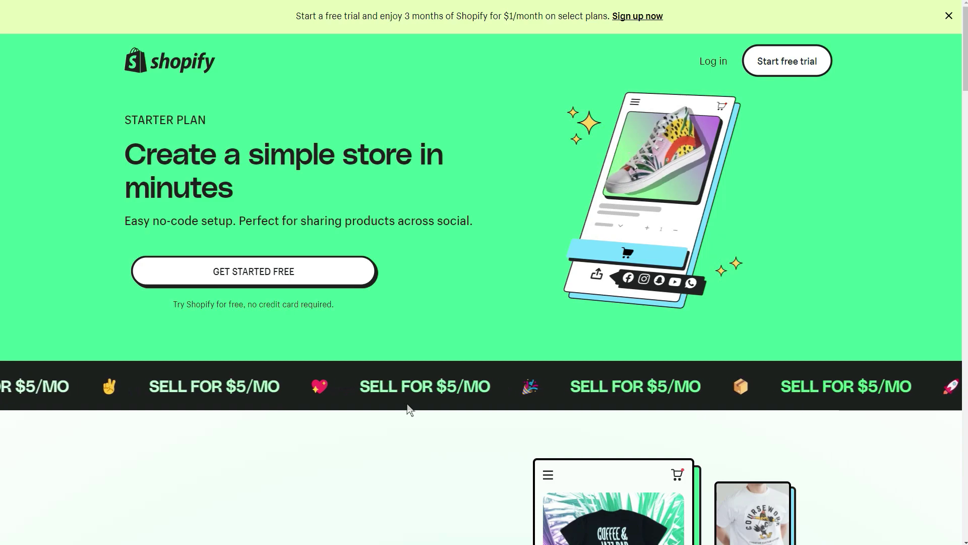
# Step: Read through the Shopify Starter plan page, from its features and essentials down to the FAQ
pyautogui.scroll(-6, 391, 399)
pyautogui.scroll(3, 384, 398)
pyautogui.scroll(-10, 384, 397)
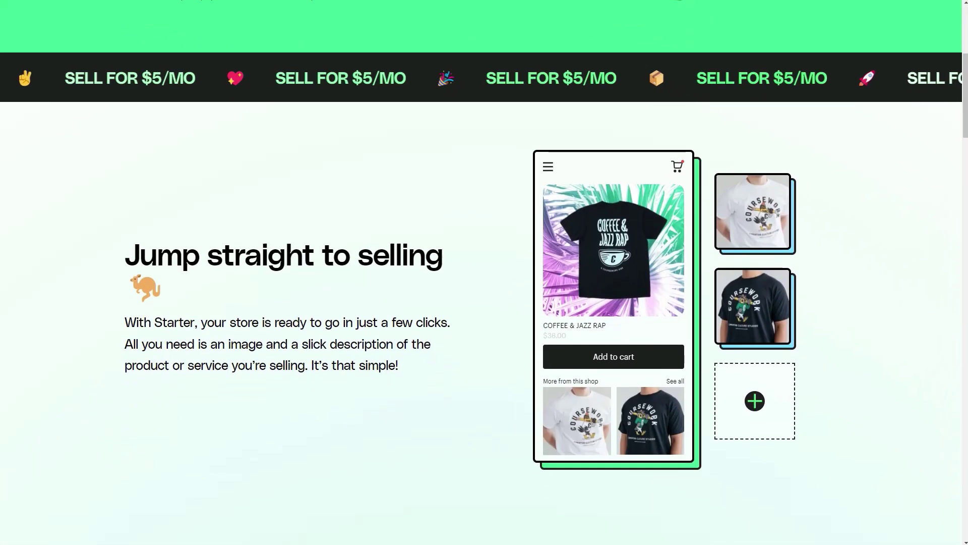
pyautogui.scroll(-2, 388, 396)
pyautogui.scroll(2, 388, 396)
pyautogui.scroll(-6, 388, 395)
pyautogui.scroll(-7, 388, 396)
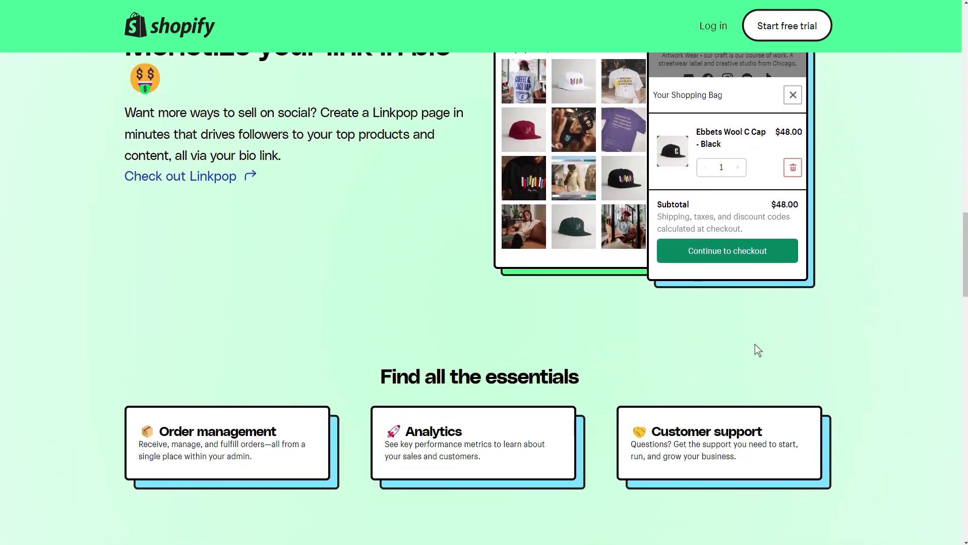
pyautogui.scroll(-2, 756, 345)
pyautogui.scroll(-3, 754, 343)
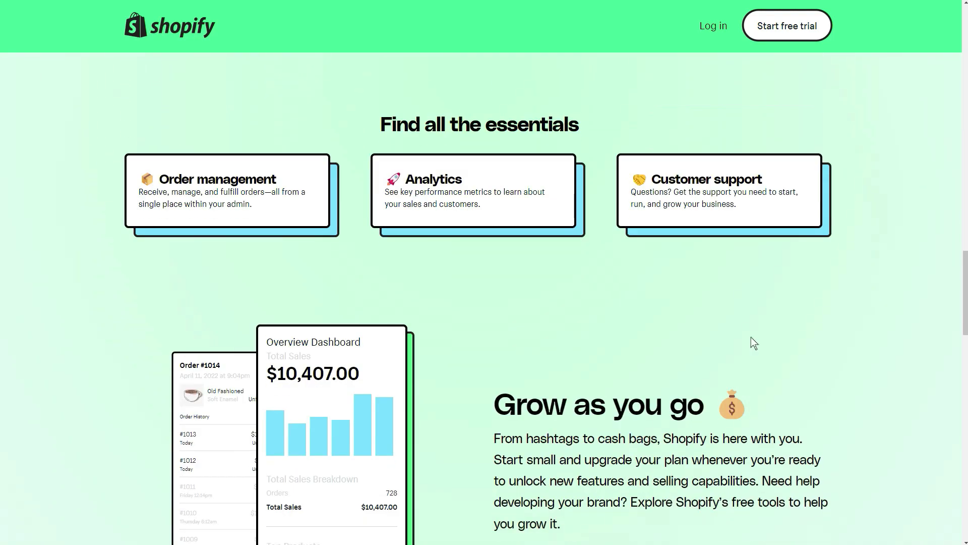
pyautogui.scroll(-10, 754, 343)
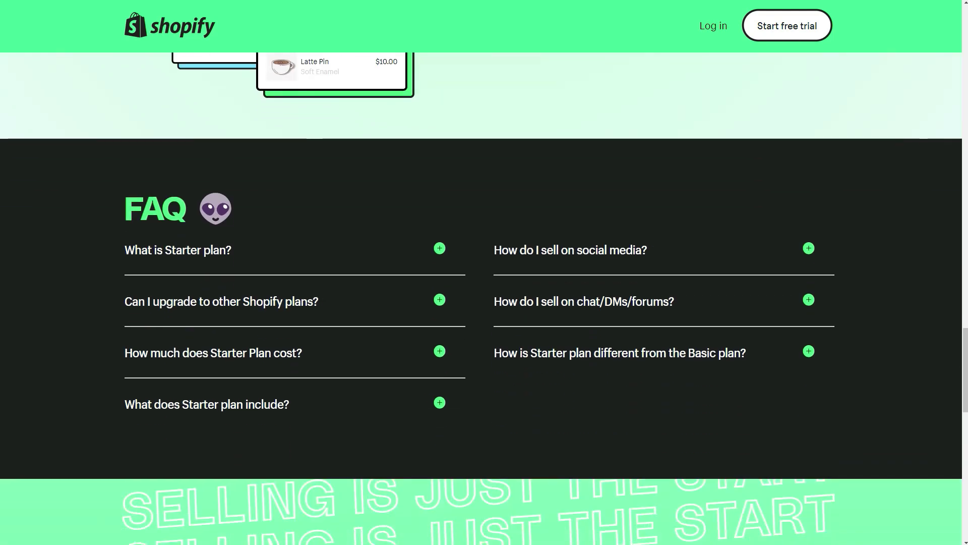
# Step: Read the FAQ answer on how much the Starter plan costs, highlighting the monthly price and transaction fee details
pyautogui.click(439, 351)
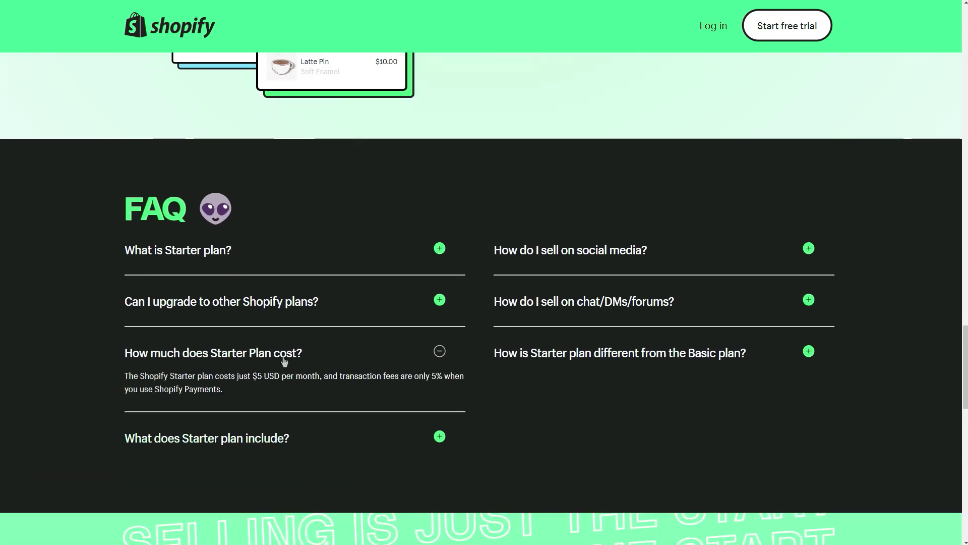
pyautogui.moveTo(247, 379); pyautogui.dragTo(329, 380)
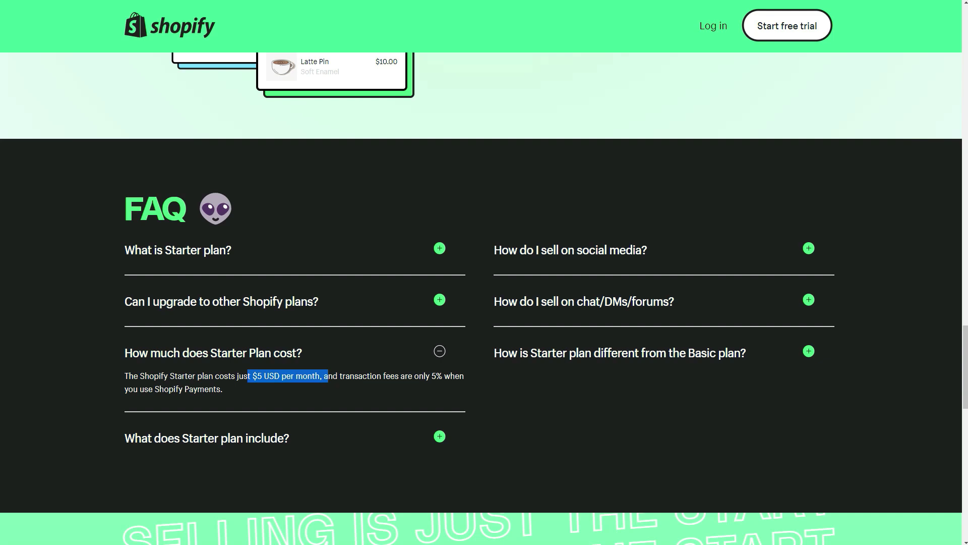
pyautogui.moveTo(419, 378); pyautogui.dragTo(451, 379)
pyautogui.moveTo(156, 389); pyautogui.dragTo(222, 389)
# Step: Switch to the Shopify admin and open the Shopify App Store through the setup guide's product-finding task
pyautogui.hotkey('alt', 'Tab')
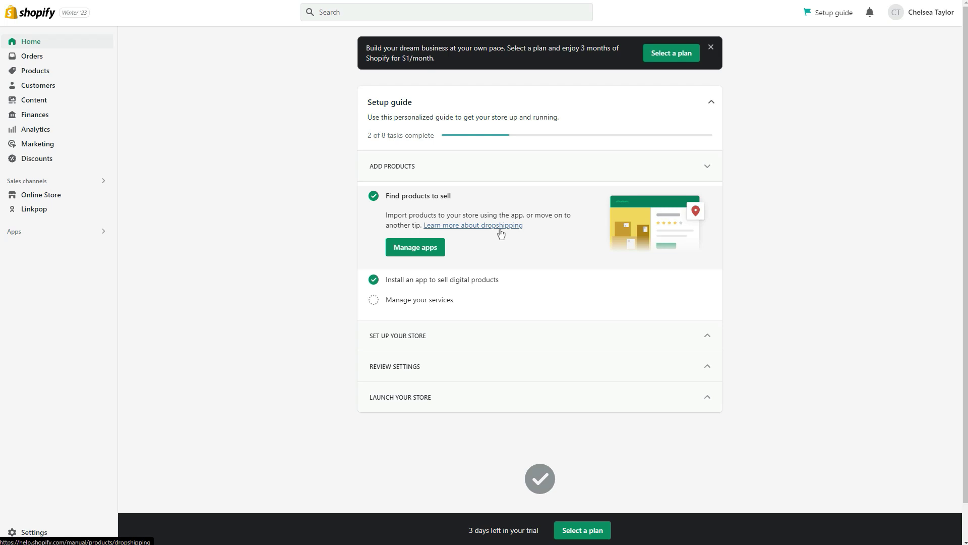
pyautogui.click(502, 281)
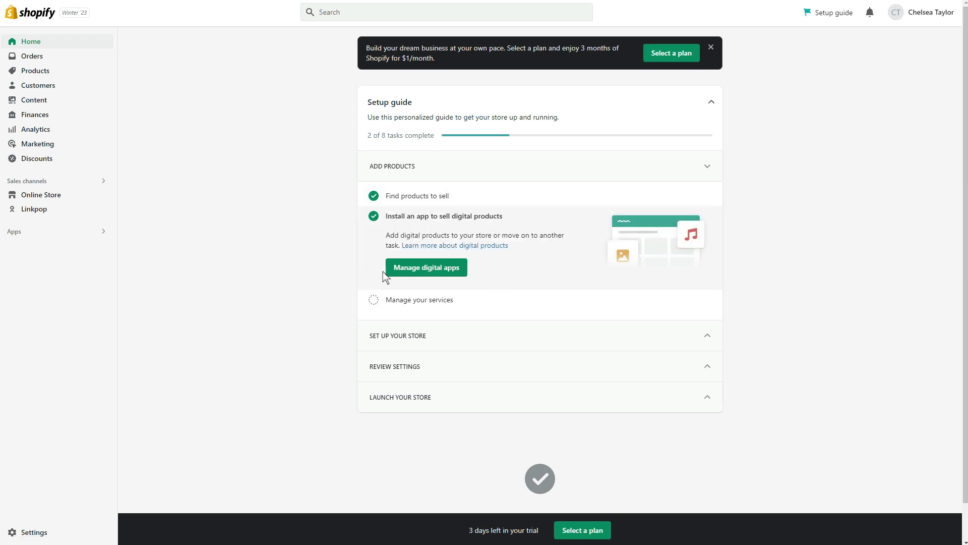
pyautogui.click(428, 198)
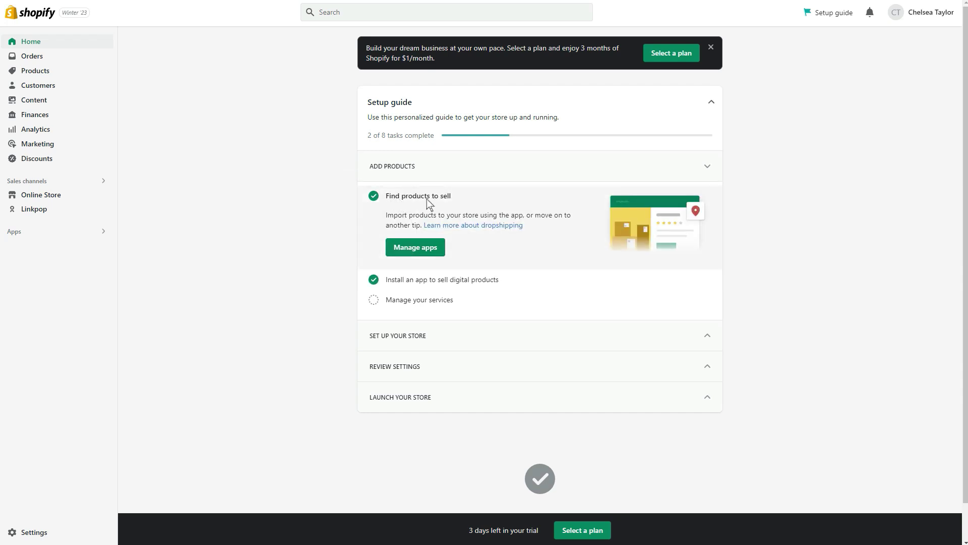
pyautogui.click(414, 247)
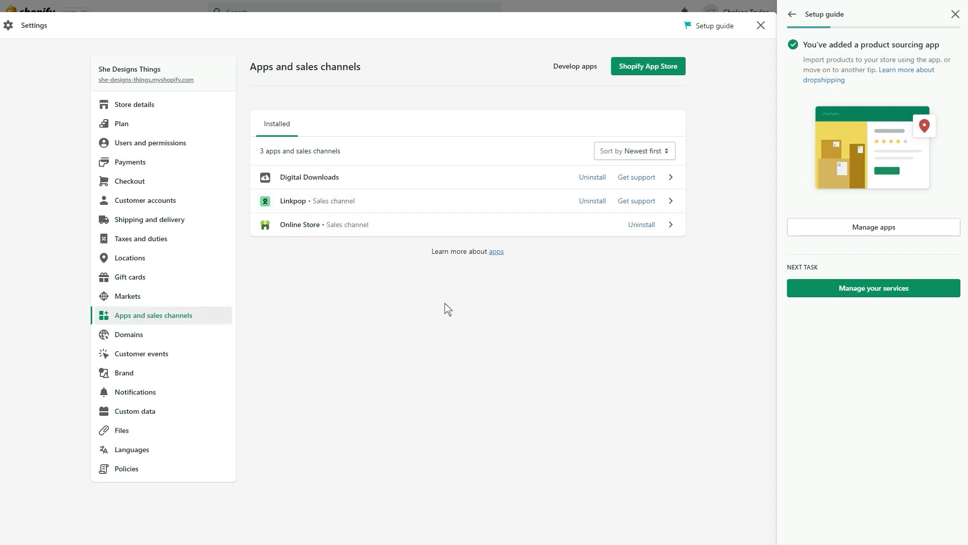
pyautogui.click(650, 71)
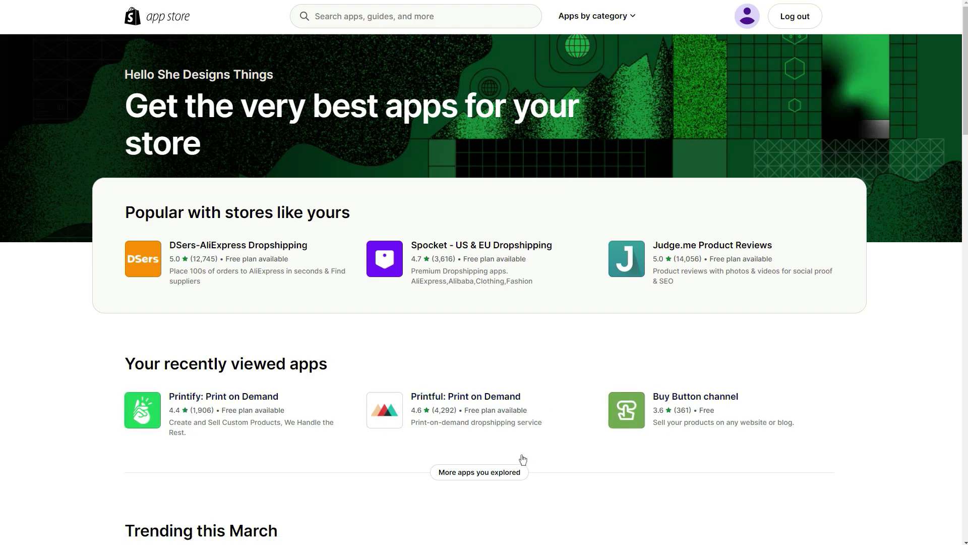
# Step: Browse the App Store's popular, trending and recently viewed apps, expanding the list of previously explored apps
pyautogui.scroll(-5, 340, 451)
pyautogui.scroll(5, 304, 403)
pyautogui.scroll(-4, 348, 371)
pyautogui.scroll(-3, 335, 369)
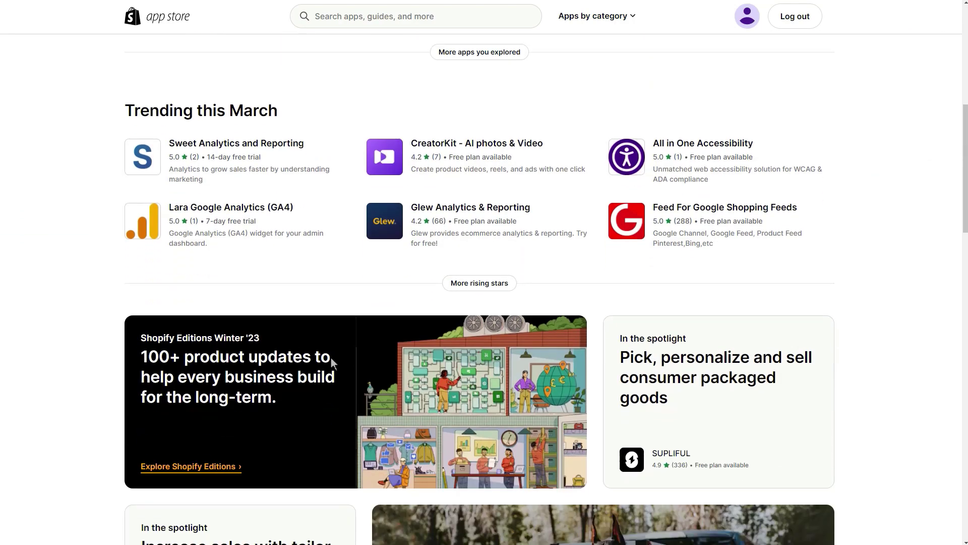
pyautogui.scroll(6, 327, 426)
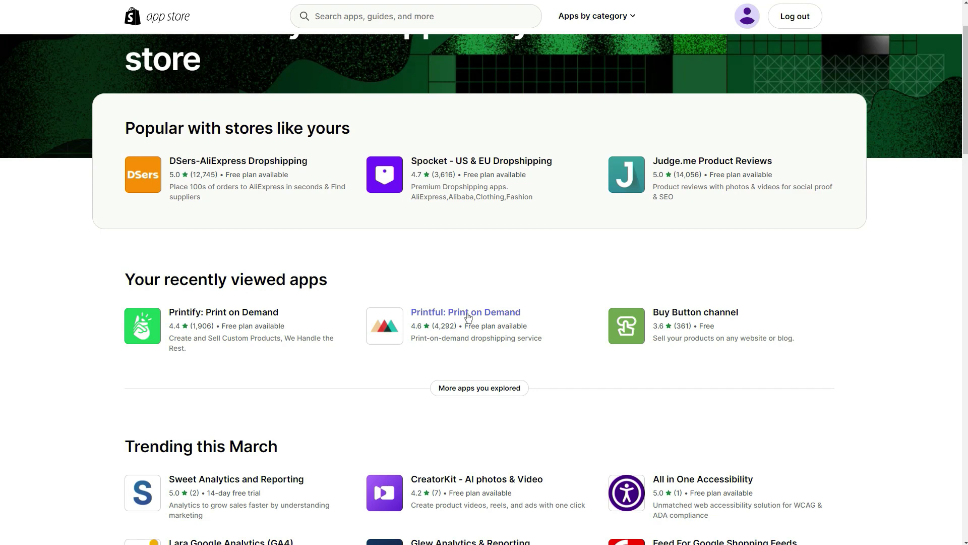
pyautogui.click(494, 390)
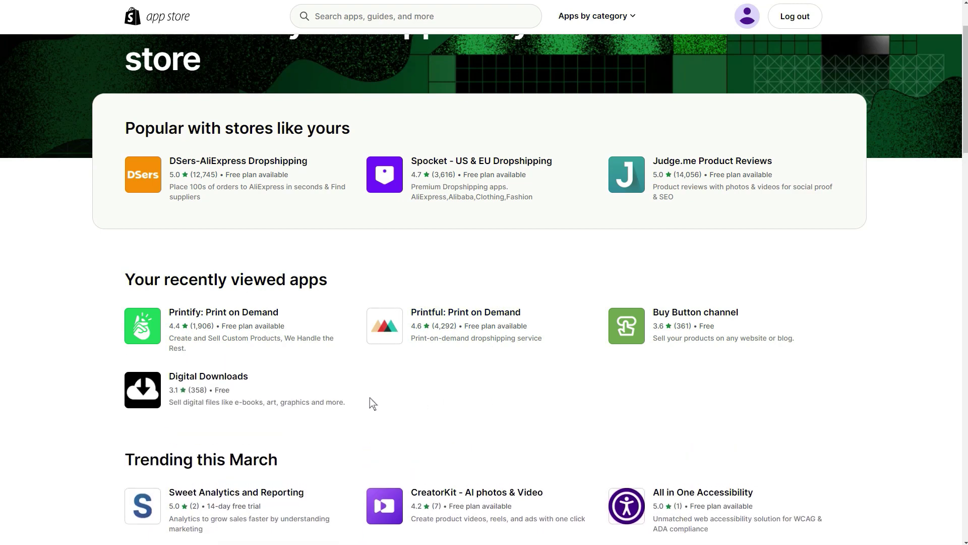
pyautogui.scroll(-3, 372, 393)
pyautogui.scroll(5, 251, 317)
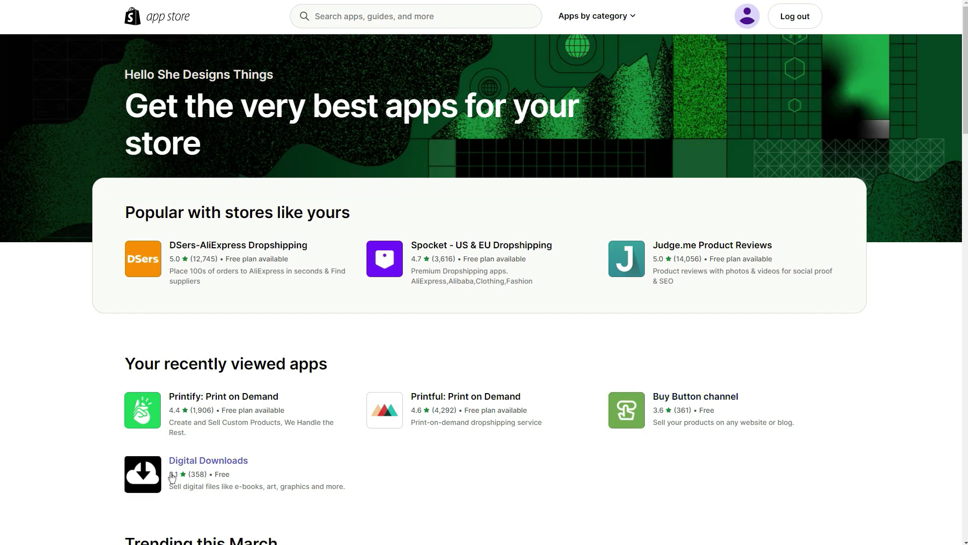
pyautogui.scroll(-3, 168, 476)
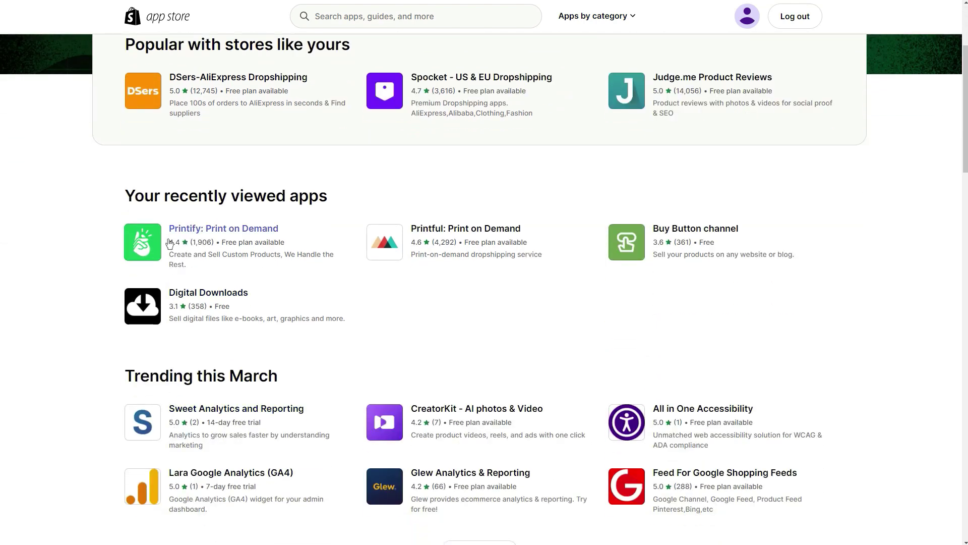
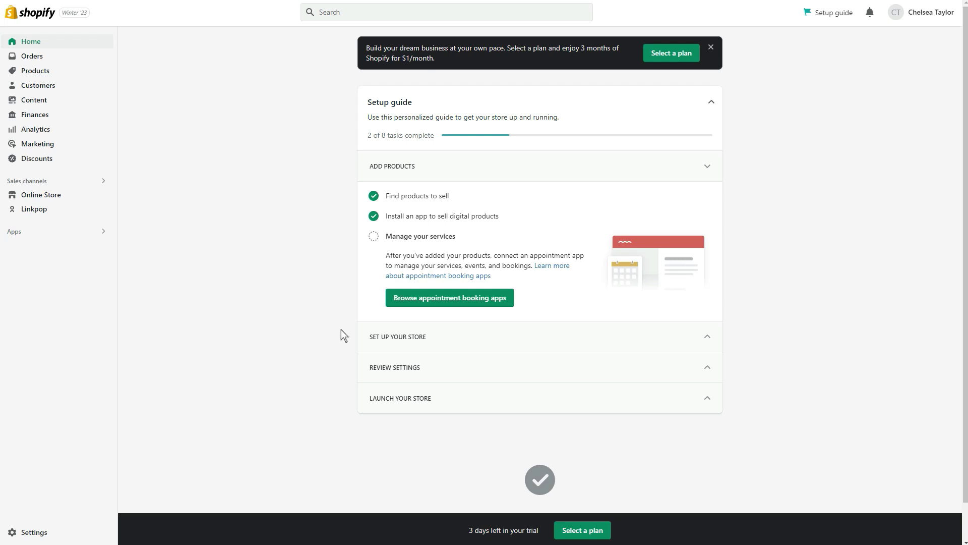
# Step: View the store's product list in the Shopify admin and start a new Buy Button from the Buy Button sales channel
pyautogui.click(47, 77)
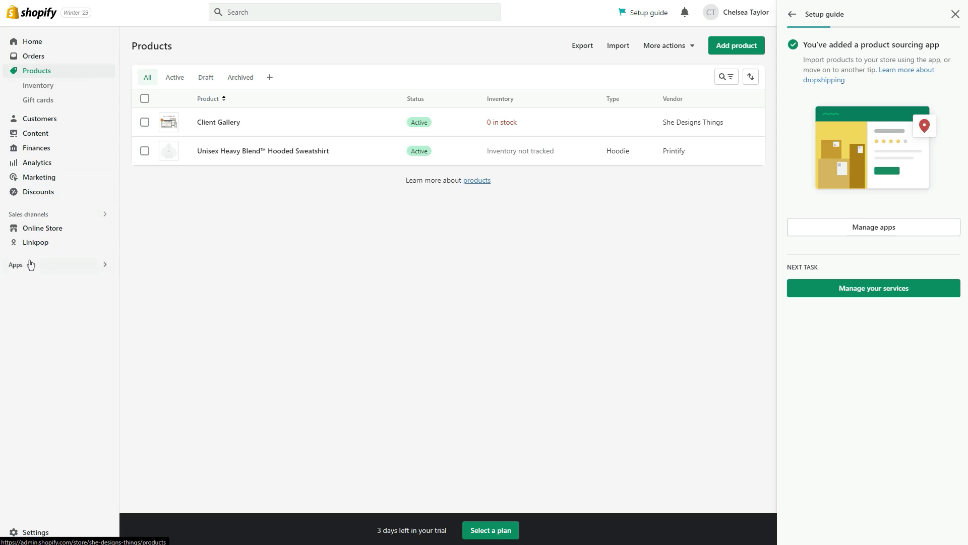
pyautogui.click(93, 219)
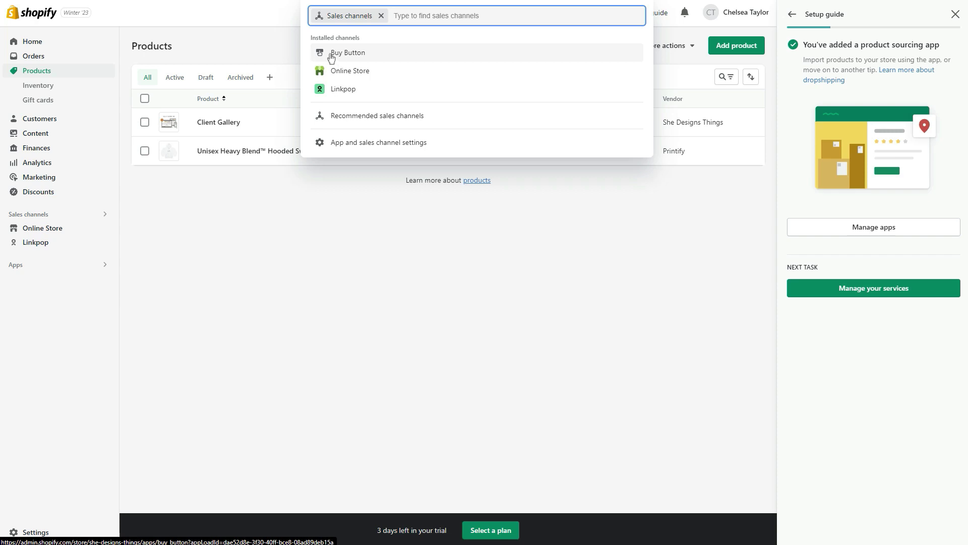
pyautogui.click(338, 57)
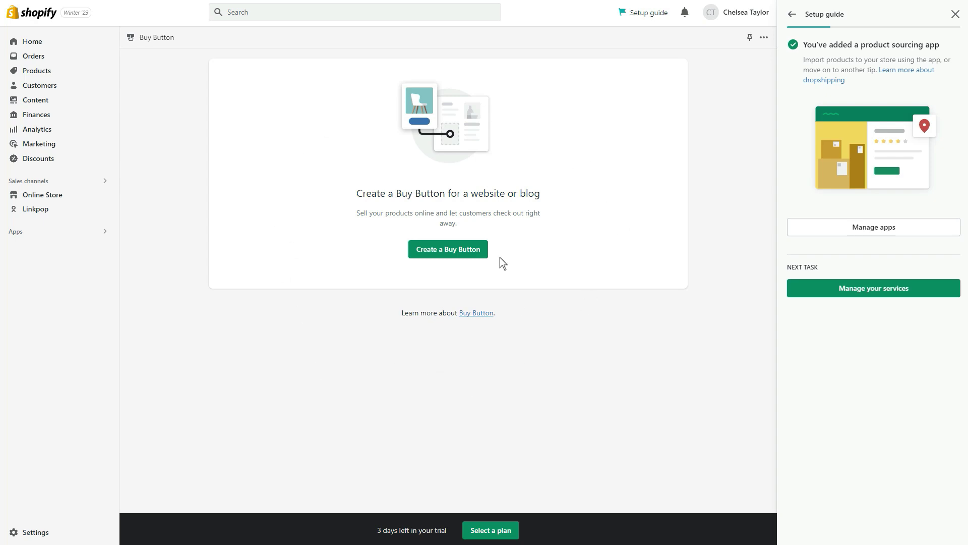
pyautogui.click(456, 259)
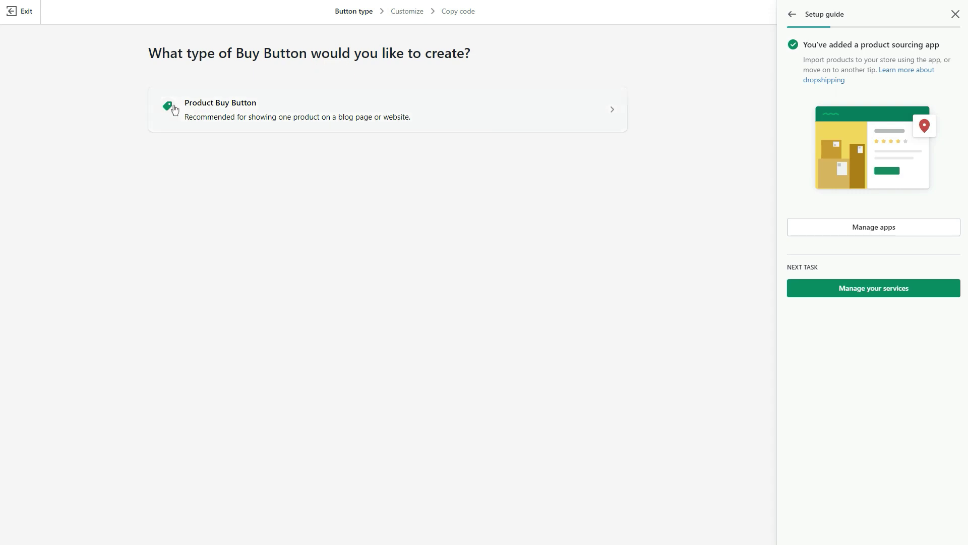
# Step: Create a Product Buy Button for the Unisex Heavy Blend Hooded Sweatshirt
pyautogui.click(360, 115)
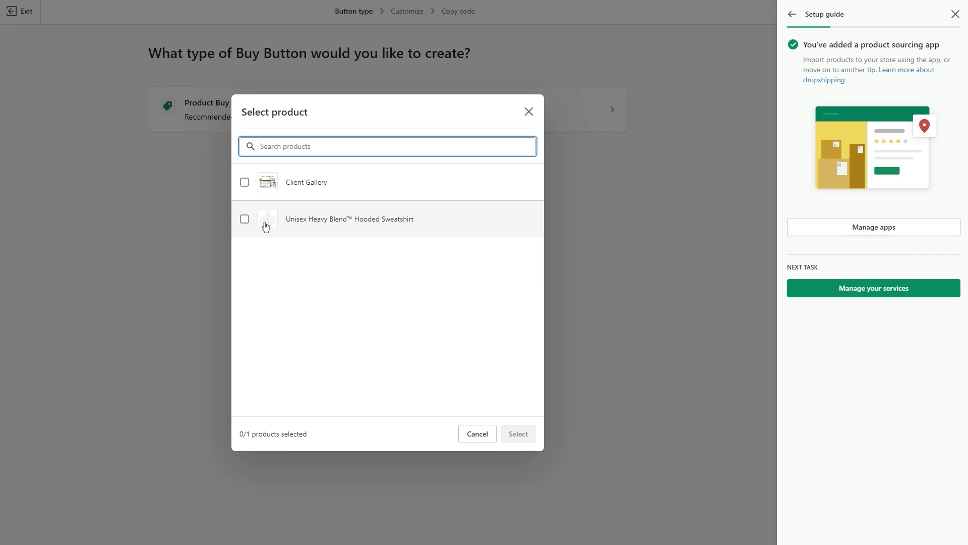
pyautogui.click(244, 220)
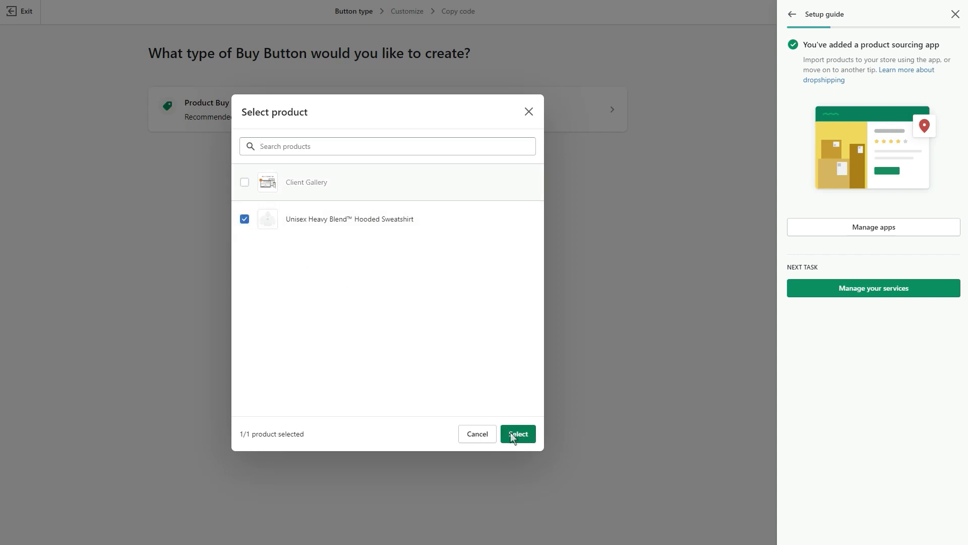
pyautogui.click(513, 435)
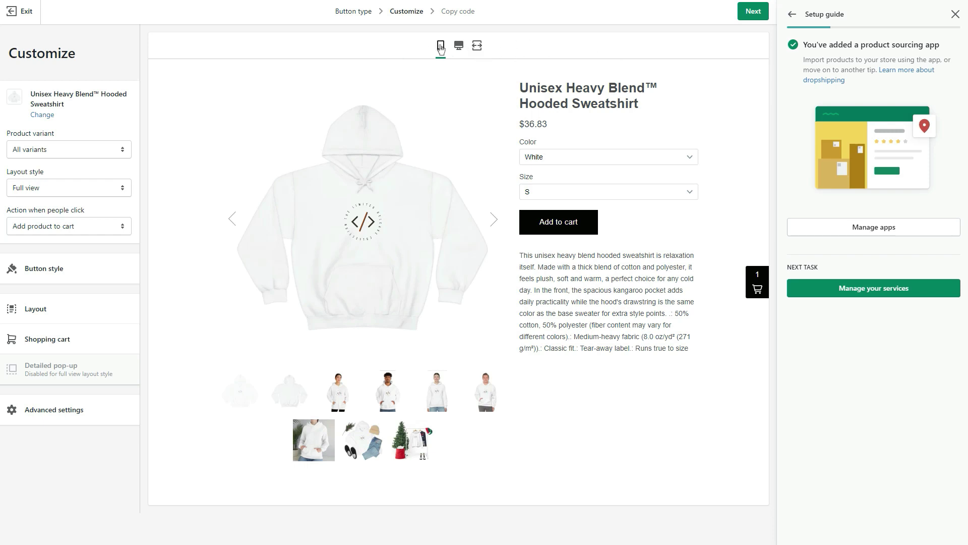
# Step: Preview the sweatshirt's Buy Button in the mobile, desktop and full-width views, ending on the desktop view
pyautogui.scroll(-2, 462, 102)
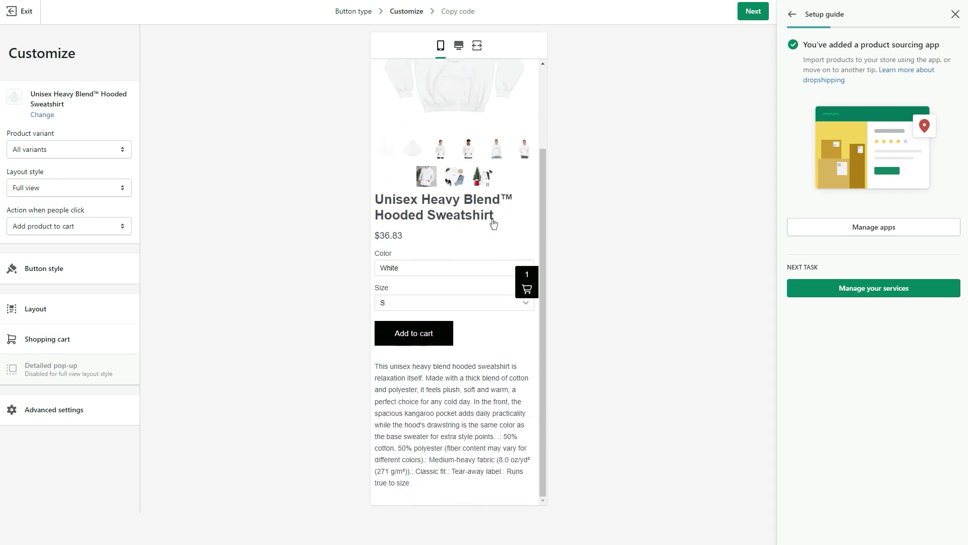
pyautogui.scroll(2, 469, 127)
pyautogui.click(459, 46)
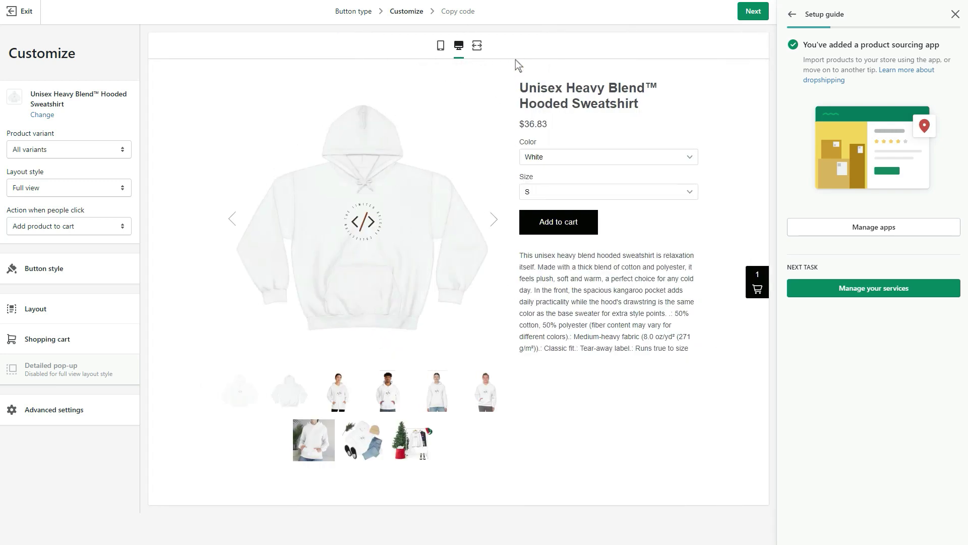
pyautogui.click(477, 47)
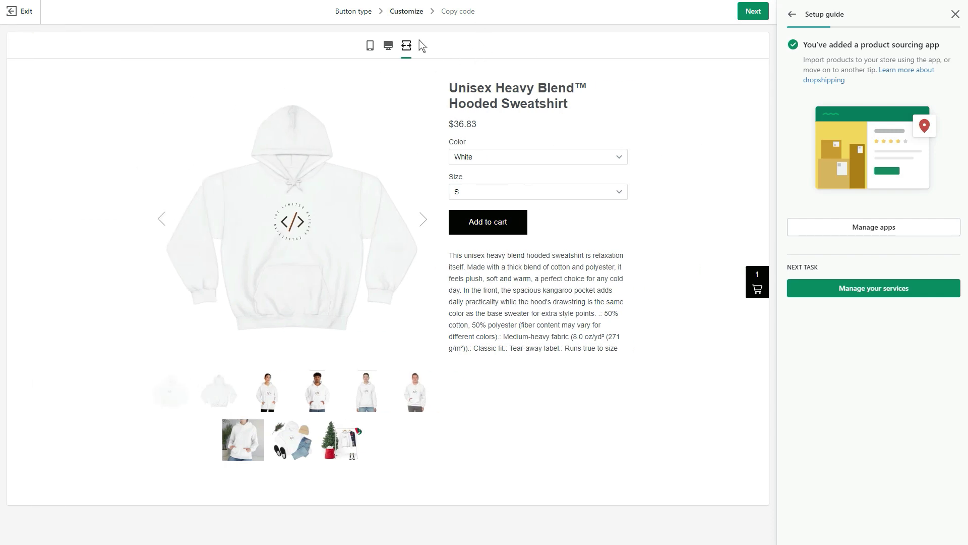
pyautogui.click(388, 46)
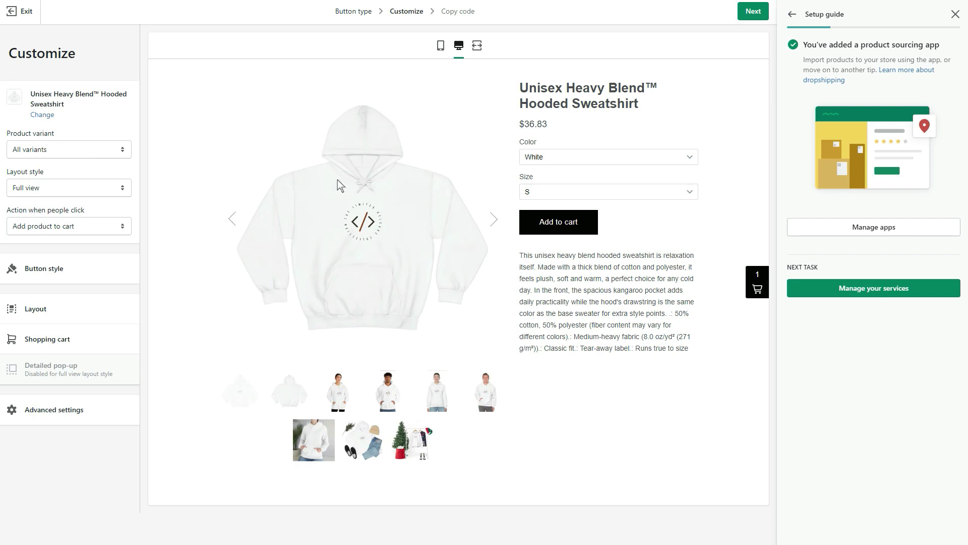
# Step: Review the available product variants and the product selection dialog, leaving both choices as they are
pyautogui.click(107, 155)
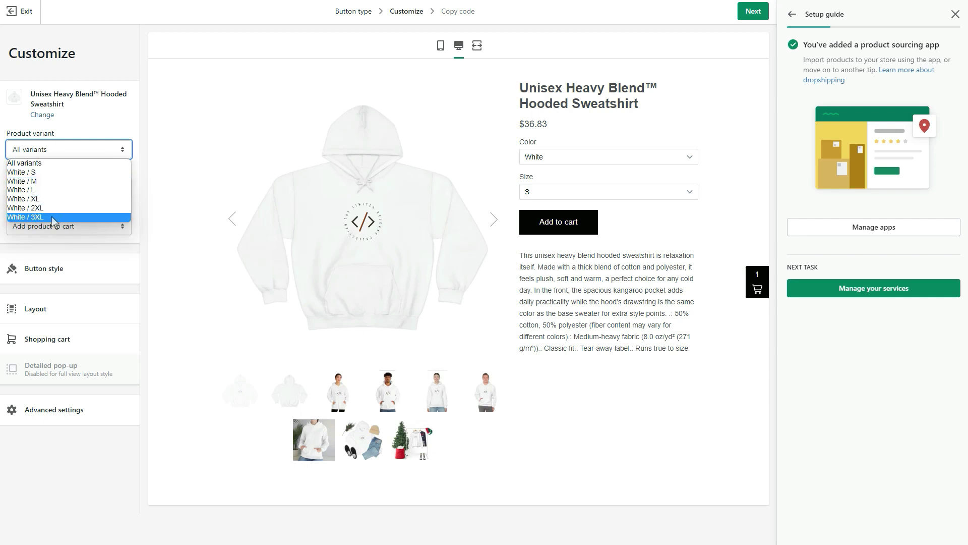
pyautogui.click(89, 121)
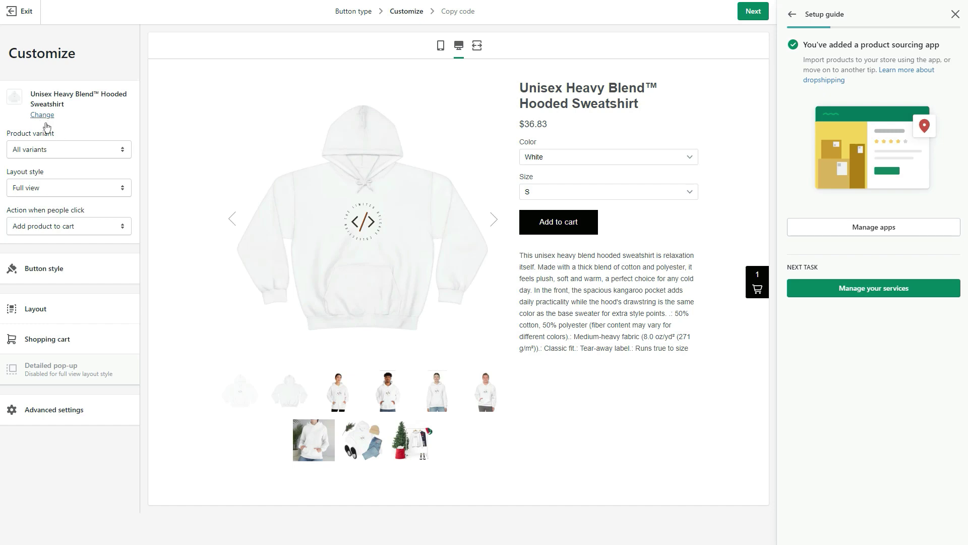
pyautogui.click(42, 116)
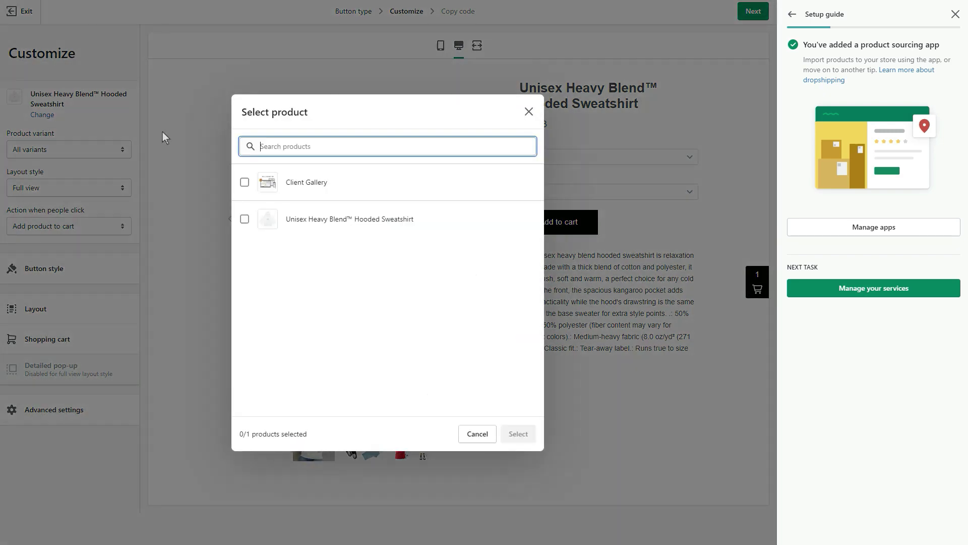
pyautogui.click(527, 111)
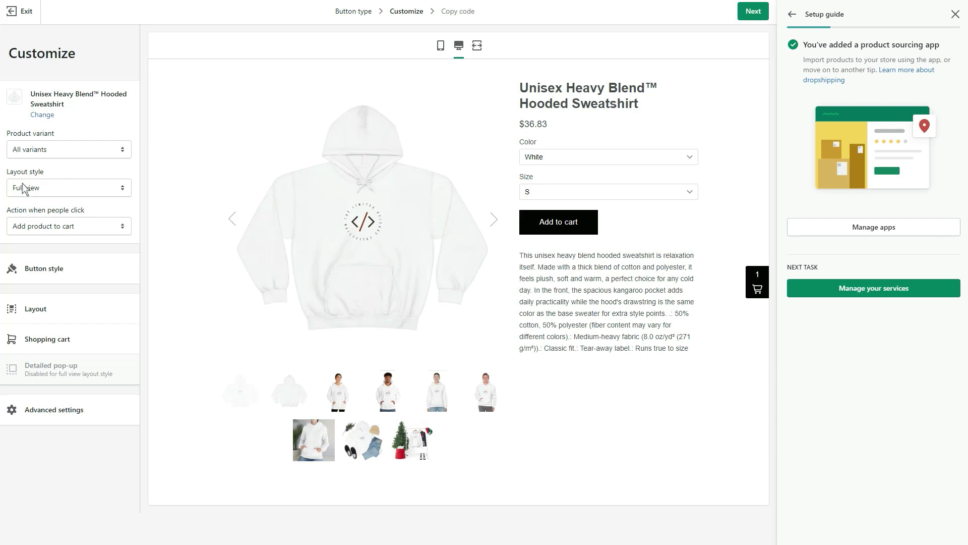
# Step: Try the Basic layout style and check the color and size choices in the preview
pyautogui.click(43, 192)
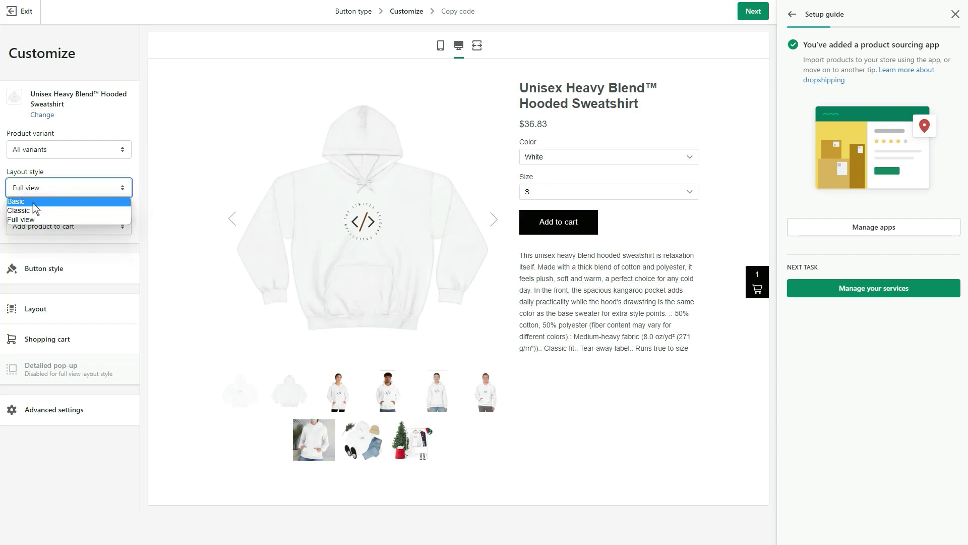
pyautogui.click(30, 202)
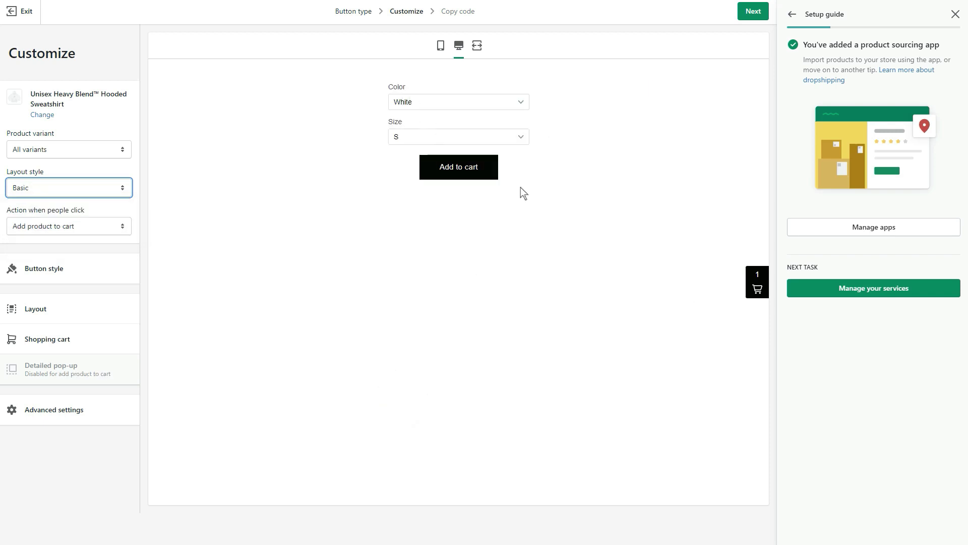
pyautogui.click(433, 102)
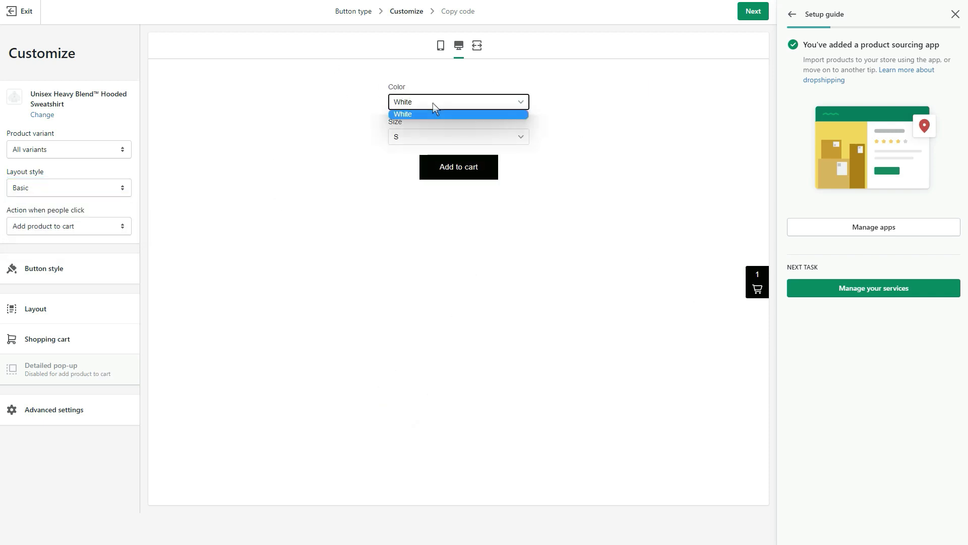
pyautogui.click(419, 115)
pyautogui.click(411, 104)
pyautogui.click(423, 116)
pyautogui.click(402, 138)
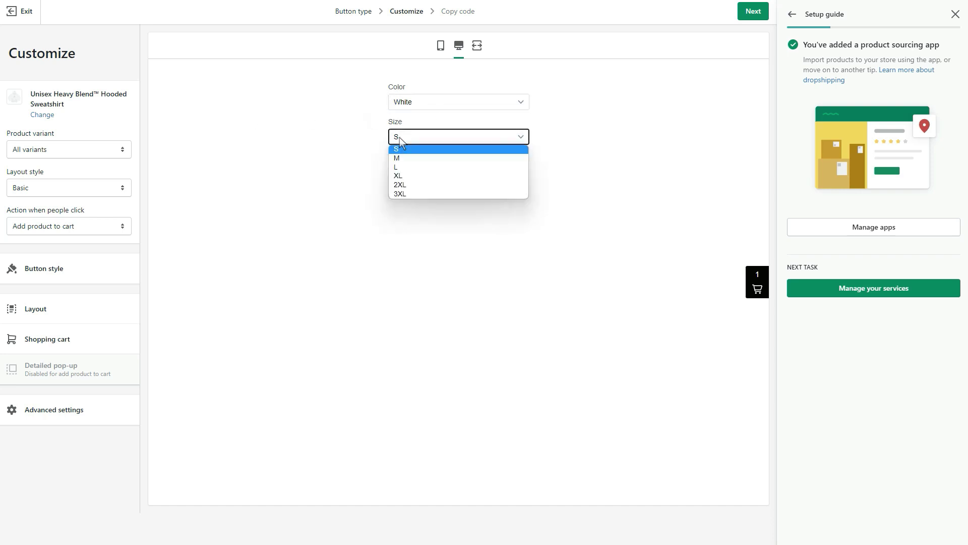
pyautogui.click(359, 185)
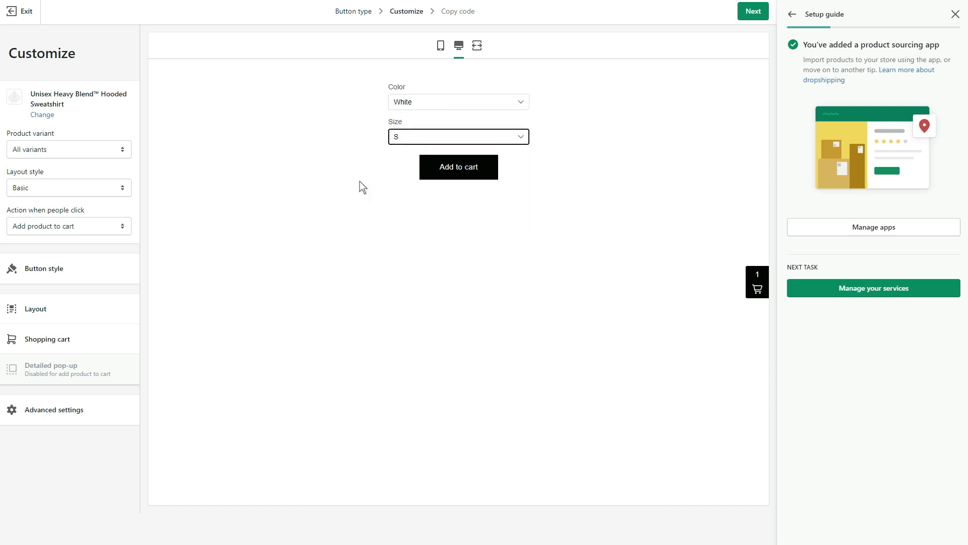
# Step: Review the options for the action when people click and the Buy Button's Layout settings
pyautogui.click(53, 231)
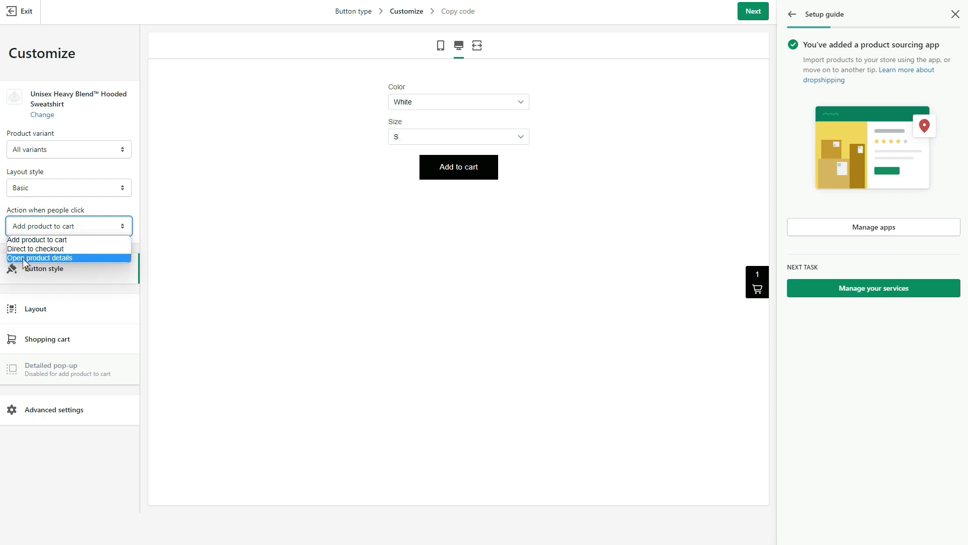
pyautogui.click(123, 212)
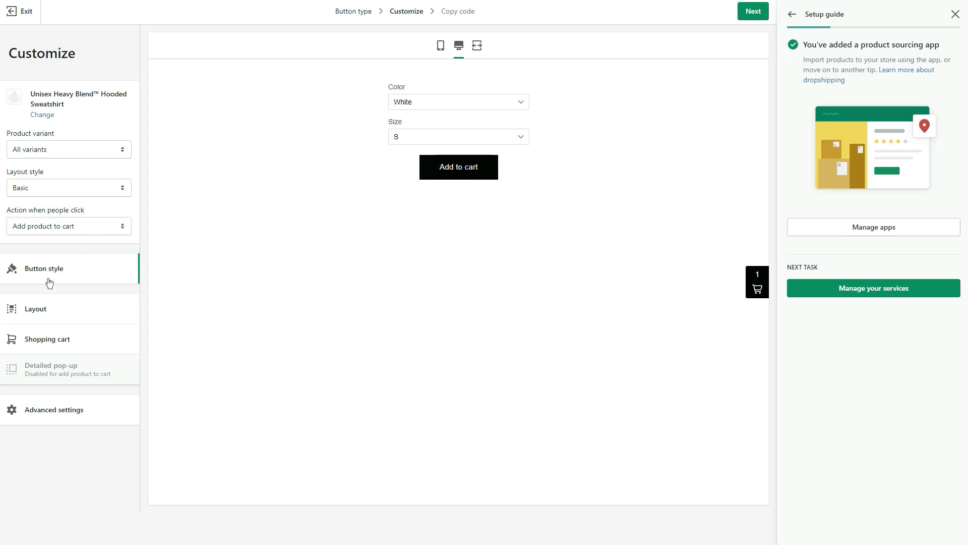
pyautogui.click(12, 310)
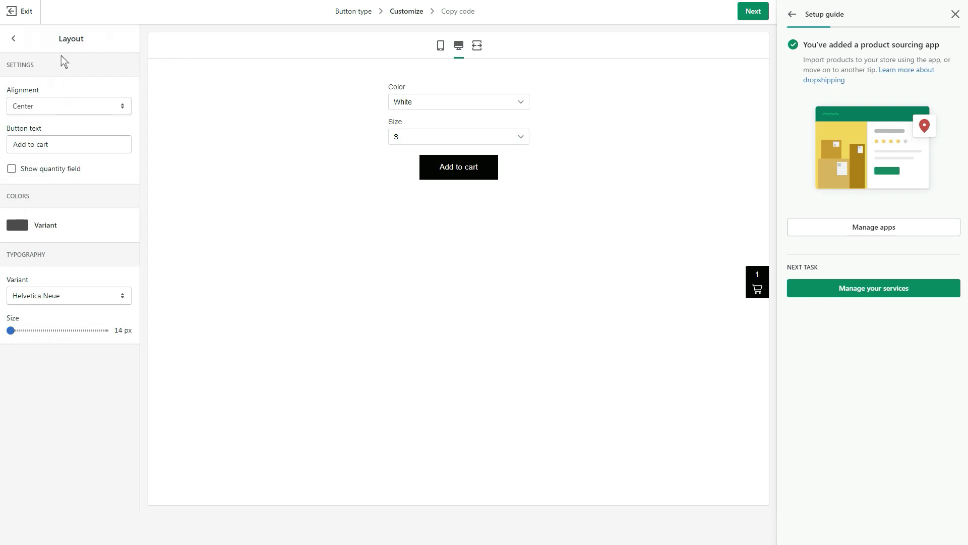
pyautogui.click(14, 39)
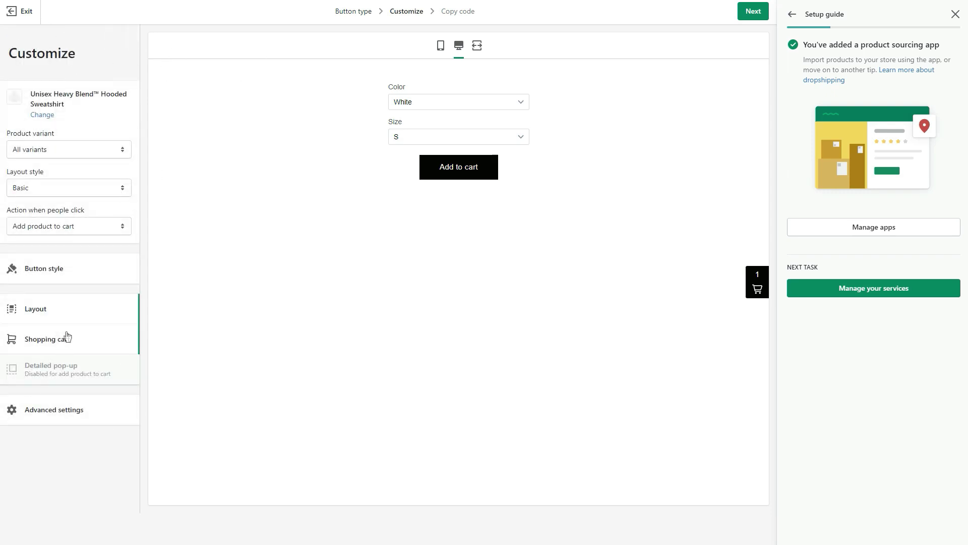
pyautogui.click(77, 232)
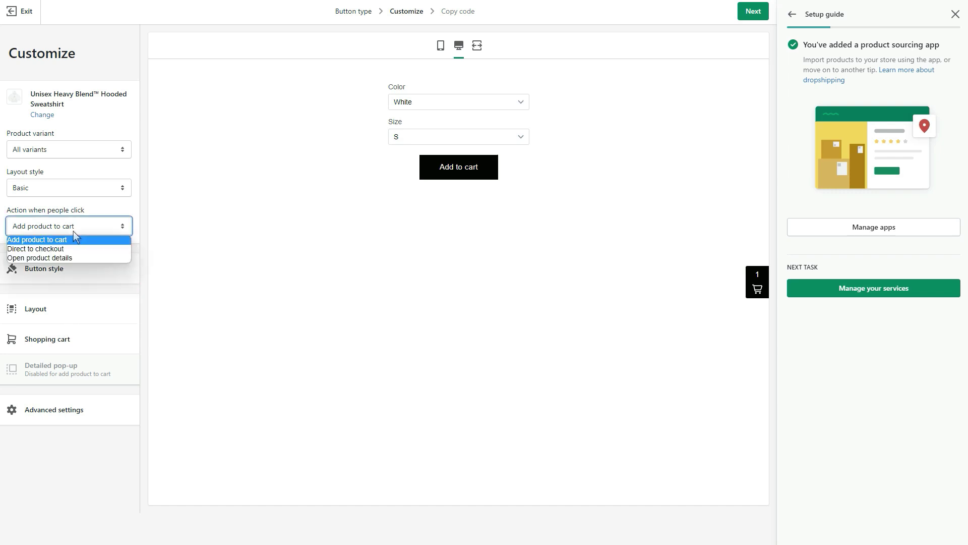
# Step: Compare the Classic, Full view and Basic layout styles in the preview and settle on Classic
pyautogui.click(63, 192)
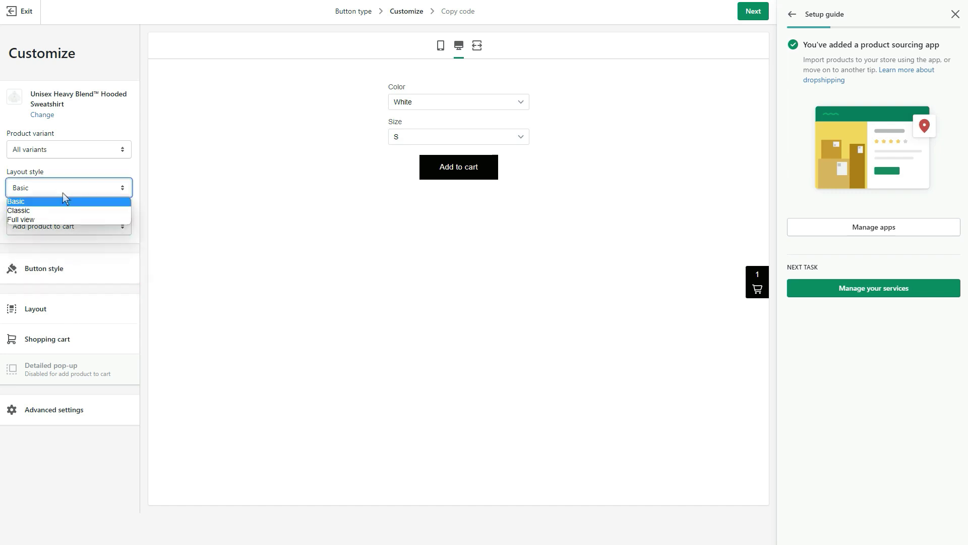
pyautogui.click(50, 210)
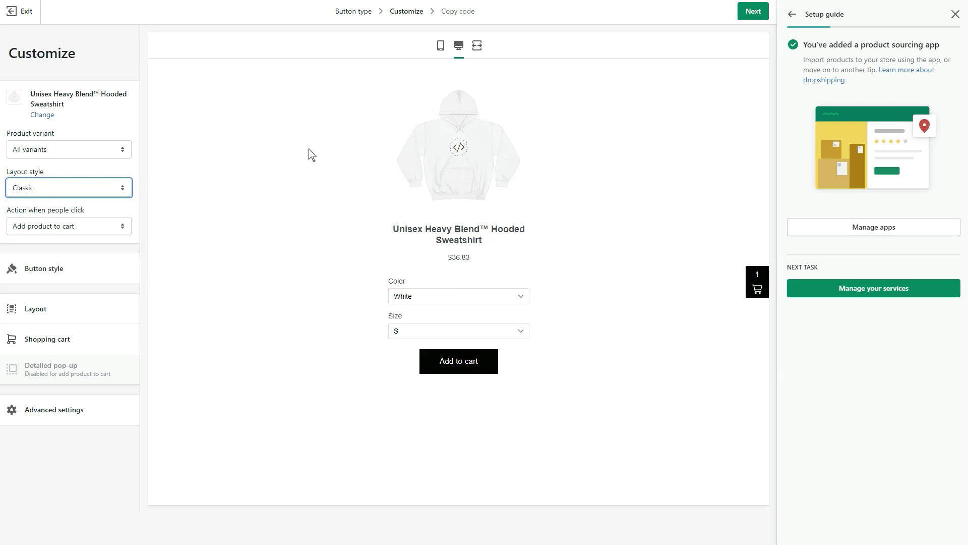
pyautogui.click(113, 190)
pyautogui.click(27, 219)
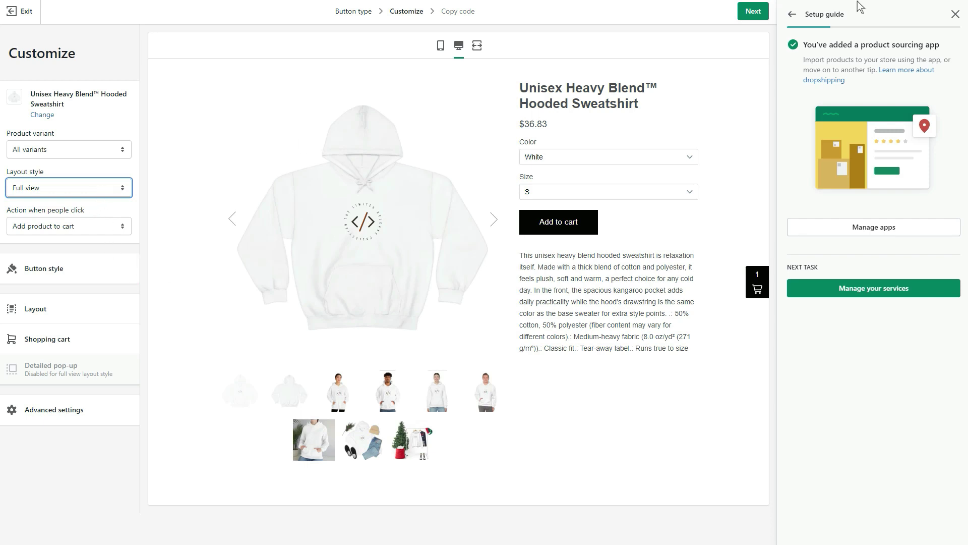
pyautogui.click(41, 191)
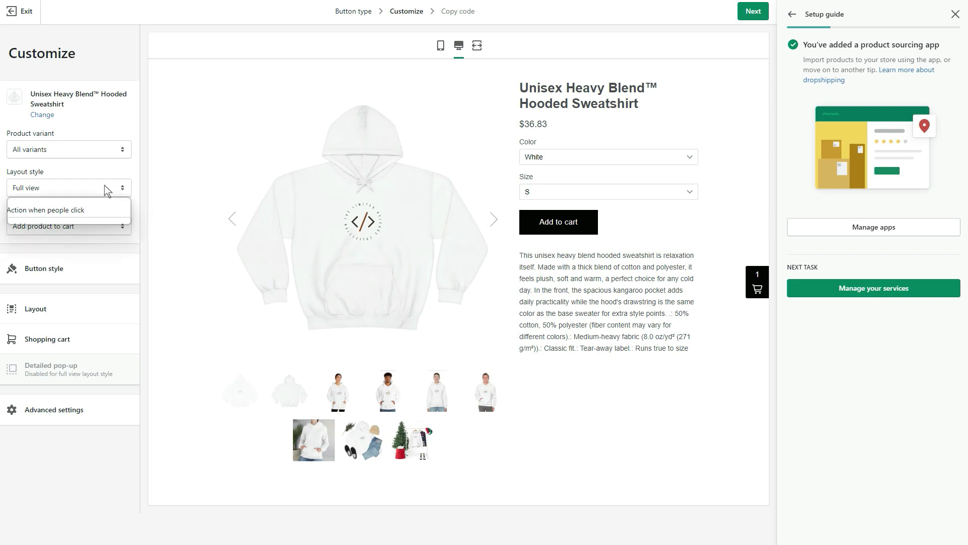
pyautogui.click(31, 202)
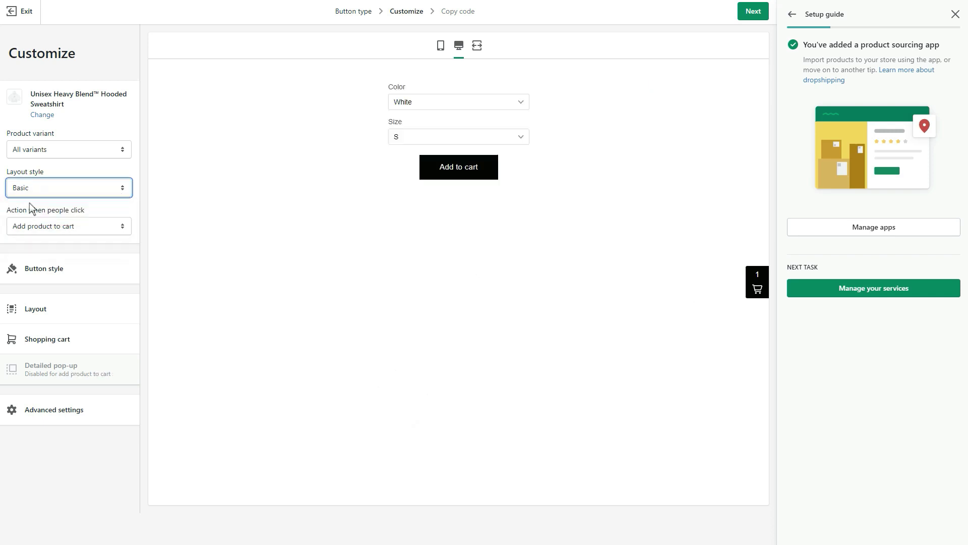
pyautogui.click(47, 190)
pyautogui.click(31, 211)
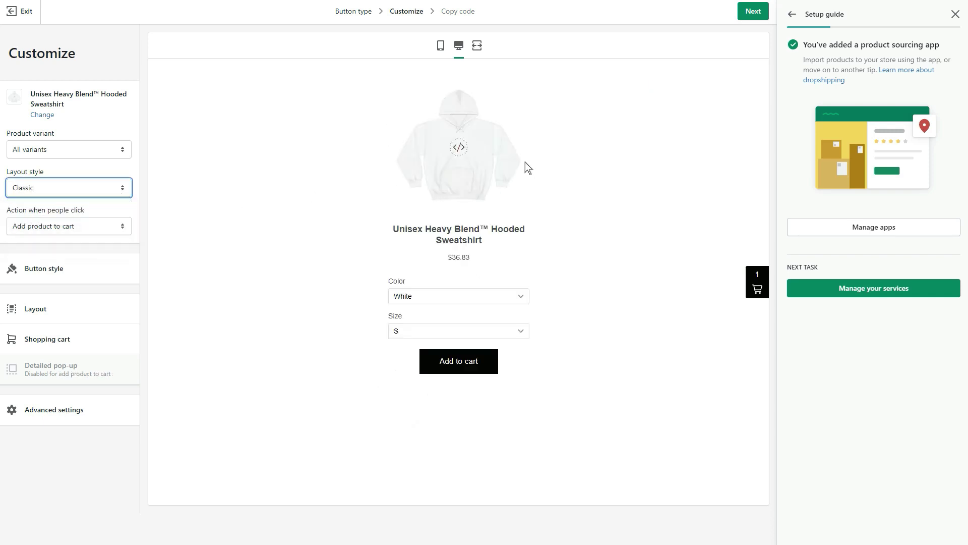
# Step: In the button style settings, try rounded corners, return them to 0 px, and set the button width to 58 px
pyautogui.click(50, 272)
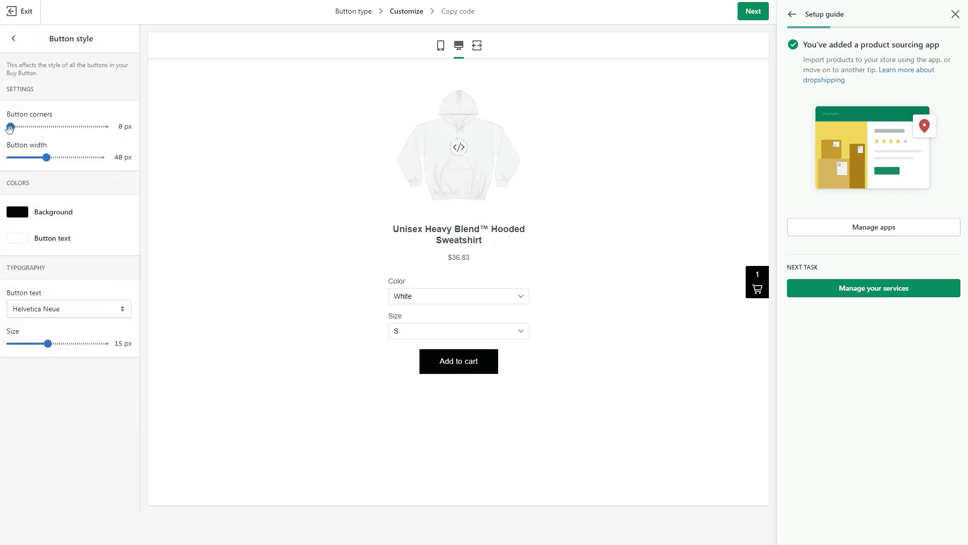
pyautogui.moveTo(9, 127); pyautogui.dragTo(33, 130)
pyautogui.moveTo(34, 126); pyautogui.dragTo(9, 127)
pyautogui.moveTo(46, 157)
pyautogui.mouseDown()
pyautogui.moveTo(128, 168)
pyautogui.moveTo(10, 159)
pyautogui.moveTo(61, 158)
pyautogui.mouseUp()
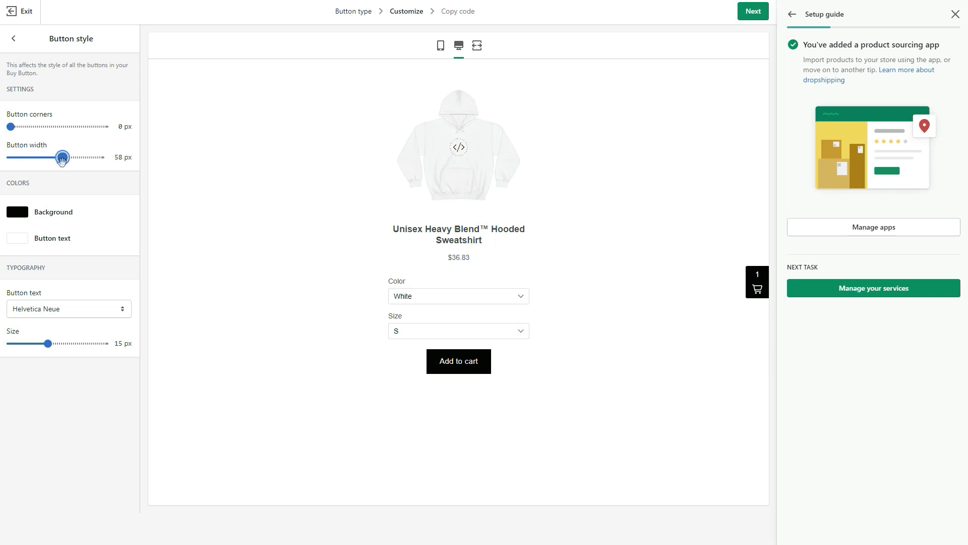
# Step: Set the button's background color to the dark orange-brown #9b4e0f
pyautogui.click(51, 214)
pyautogui.moveTo(36, 278)
pyautogui.mouseDown()
pyautogui.moveTo(26, 323)
pyautogui.moveTo(76, 259)
pyautogui.moveTo(28, 272)
pyautogui.mouseUp()
pyautogui.moveTo(106, 275); pyautogui.dragTo(104, 260)
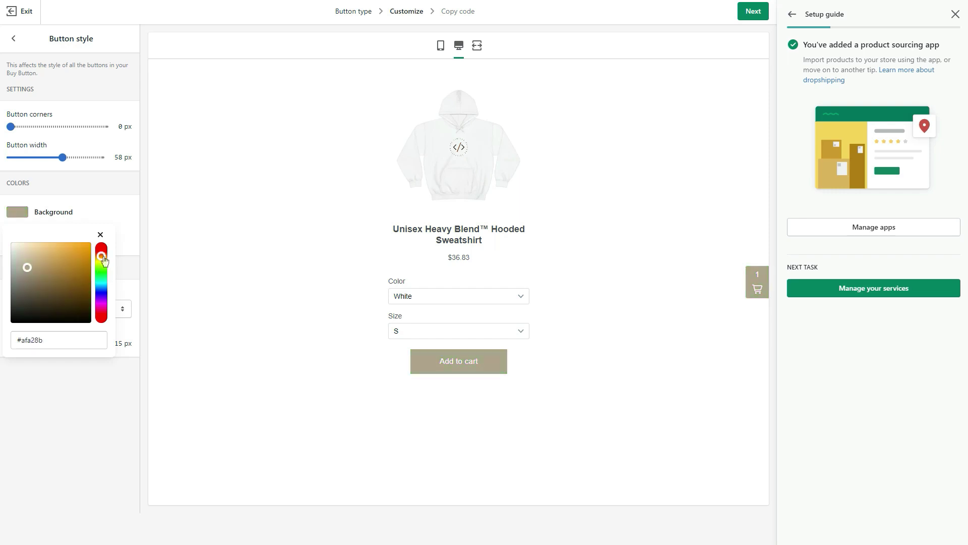
pyautogui.moveTo(28, 268)
pyautogui.mouseDown()
pyautogui.moveTo(78, 257)
pyautogui.moveTo(79, 272)
pyautogui.mouseUp()
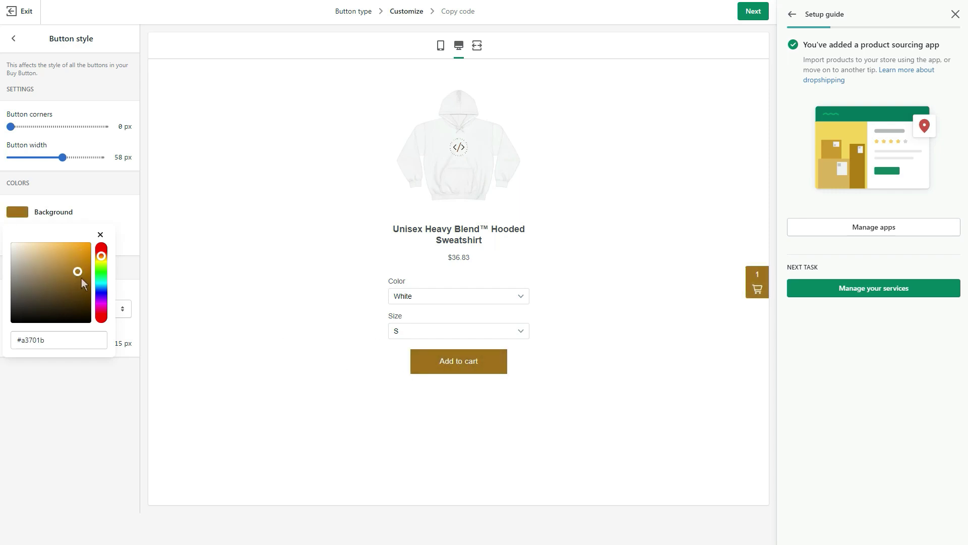
pyautogui.moveTo(77, 272); pyautogui.dragTo(83, 274)
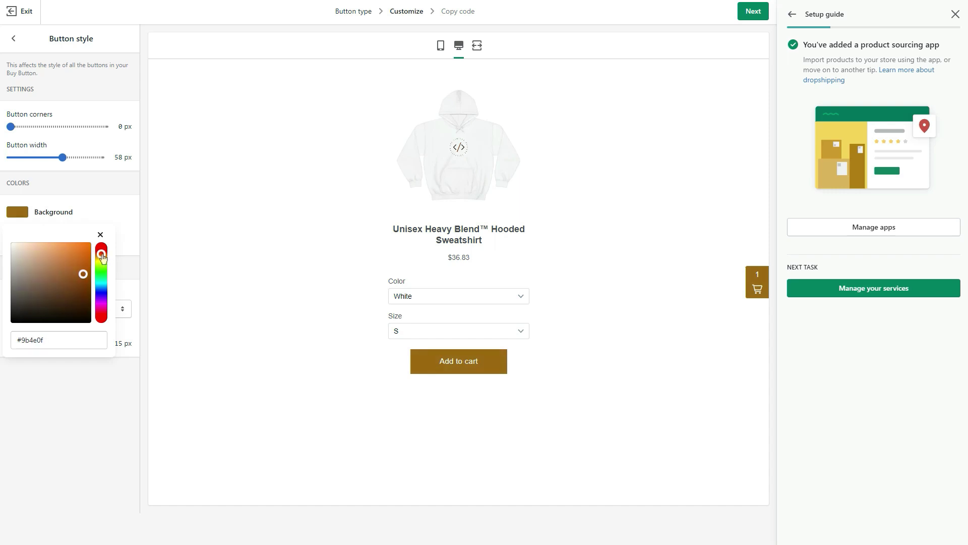
pyautogui.moveTo(102, 258); pyautogui.dragTo(103, 256)
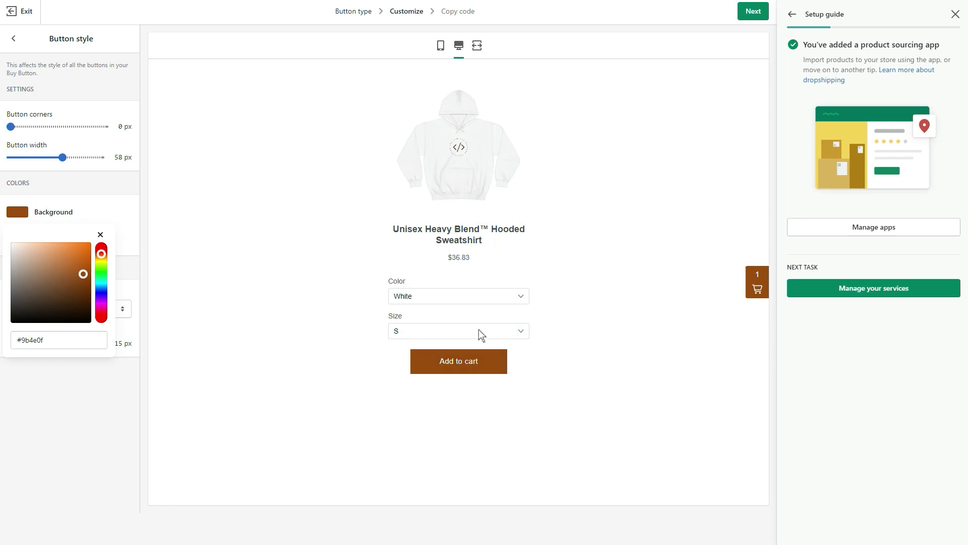
pyautogui.click(100, 185)
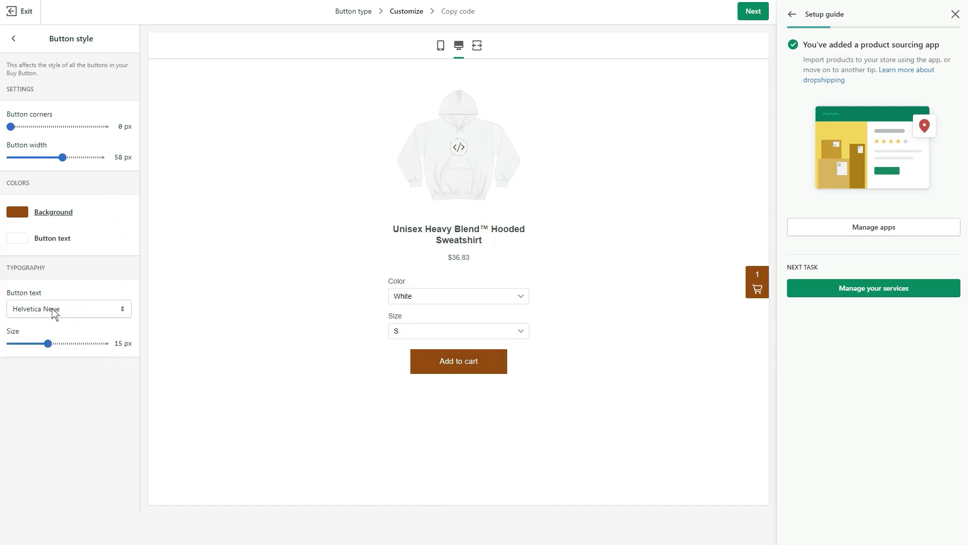
# Step: Set the Buy Button's text font to Playfair
pyautogui.click(33, 312)
pyautogui.scroll(-6, 83, 389)
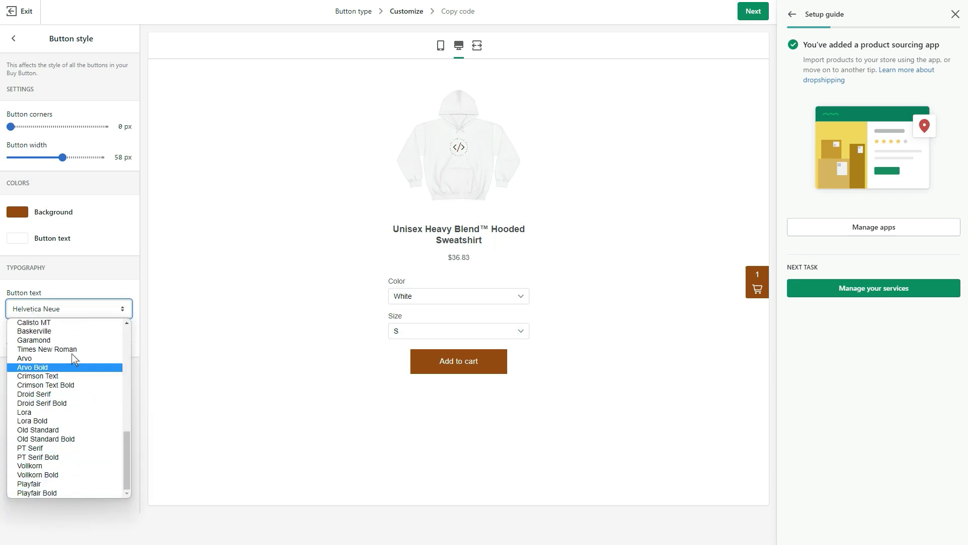
pyautogui.scroll(6, 60, 413)
pyautogui.scroll(-6, 52, 447)
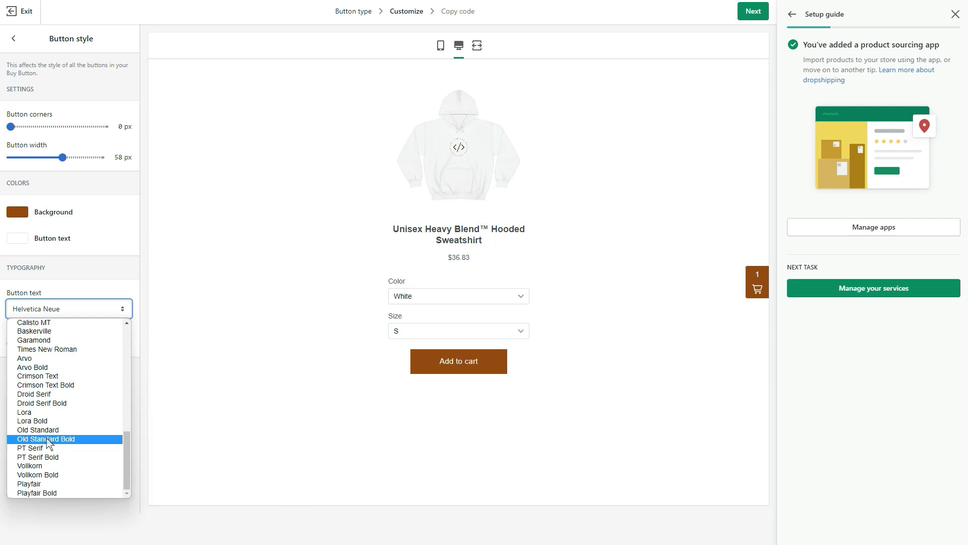
pyautogui.click(40, 484)
pyautogui.click(70, 312)
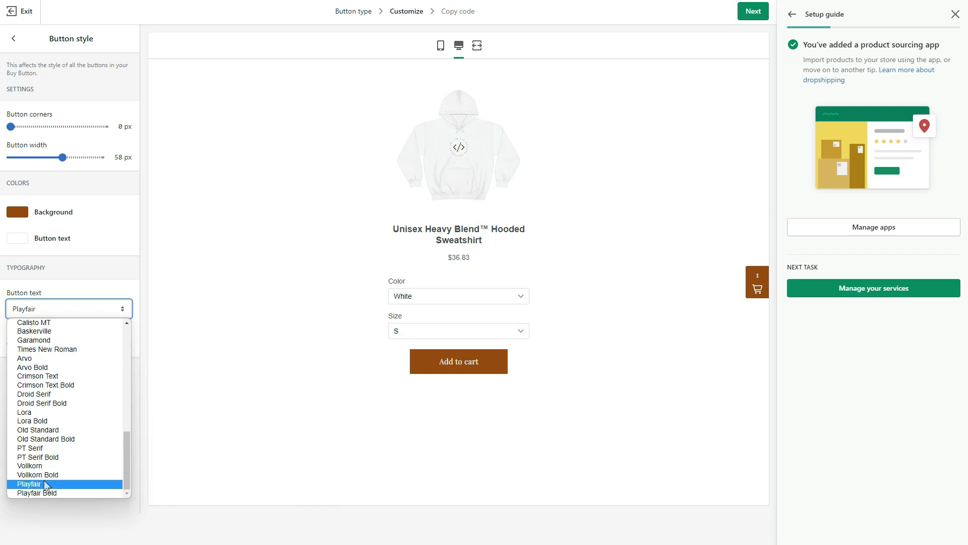
pyautogui.click(130, 441)
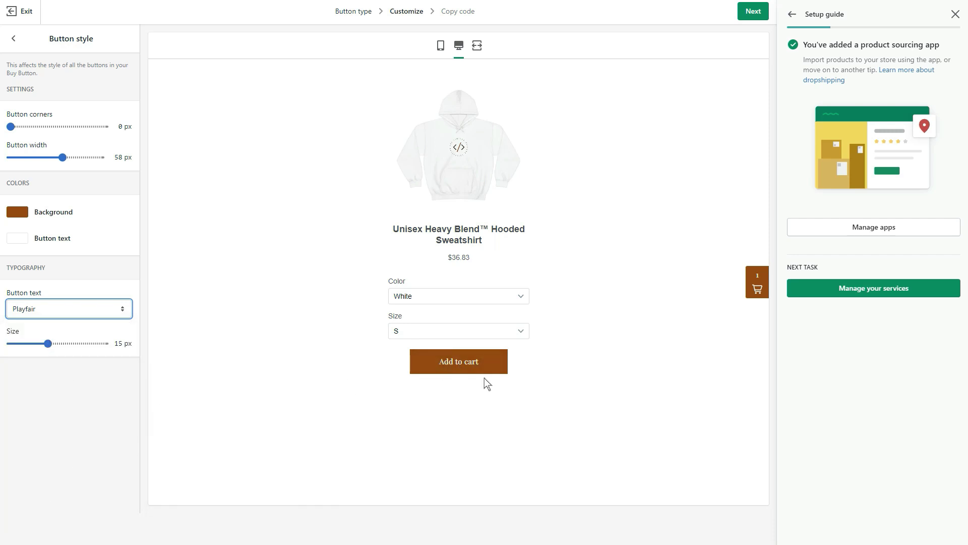
# Step: Try the button text at 18 px and return its size to 15 px
pyautogui.click(48, 343)
pyautogui.moveTo(54, 343); pyautogui.dragTo(104, 344)
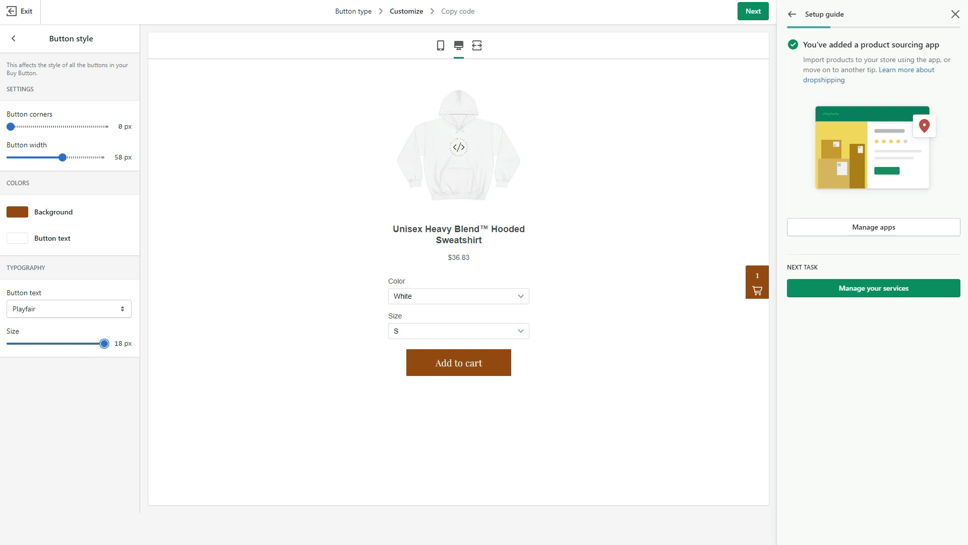
pyautogui.moveTo(104, 343); pyautogui.dragTo(47, 343)
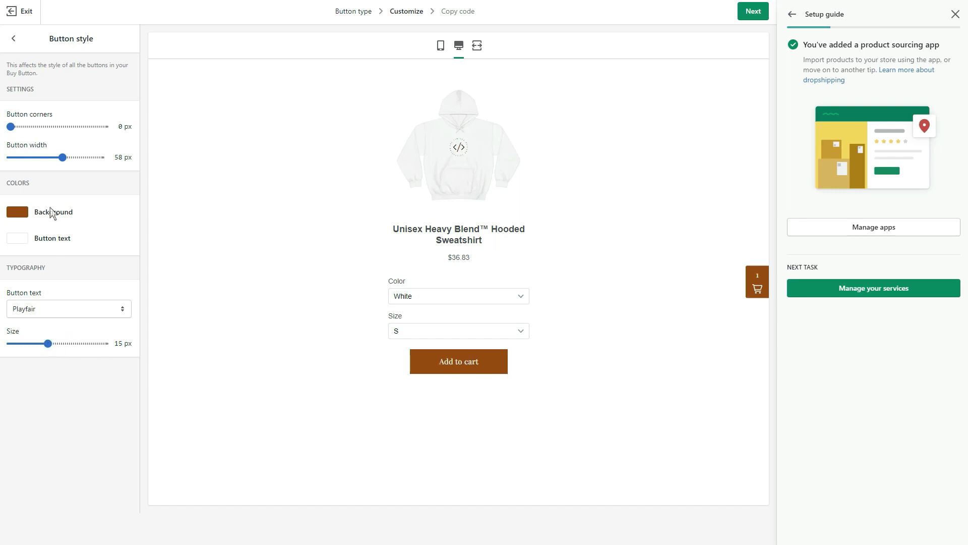
# Step: In the layout settings, compare the image sizes, settle on Medium, and enable additional product images
pyautogui.click(12, 41)
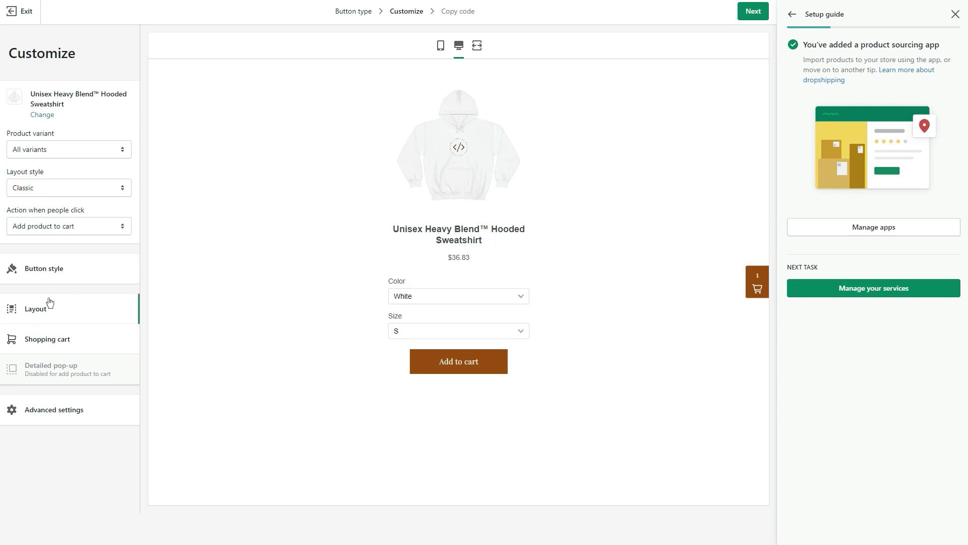
pyautogui.click(60, 313)
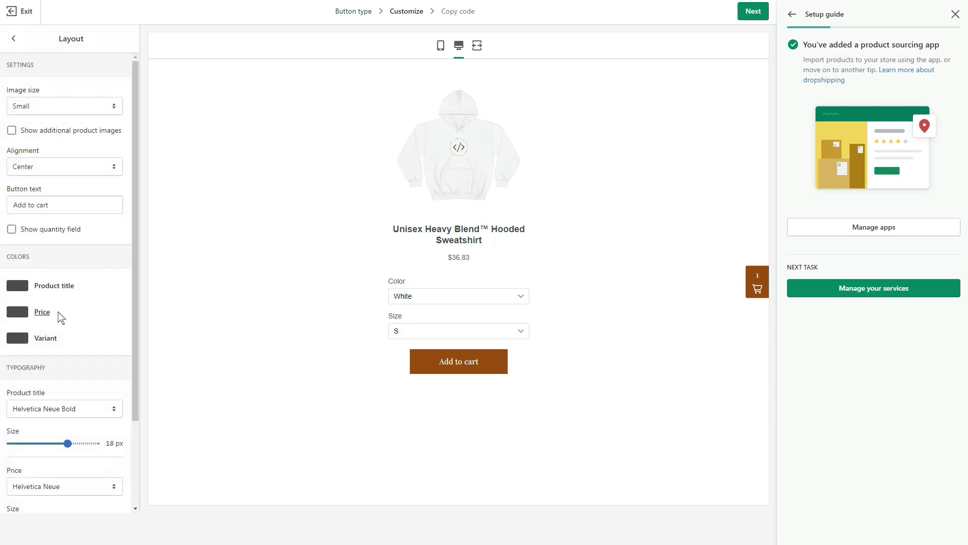
pyautogui.click(61, 109)
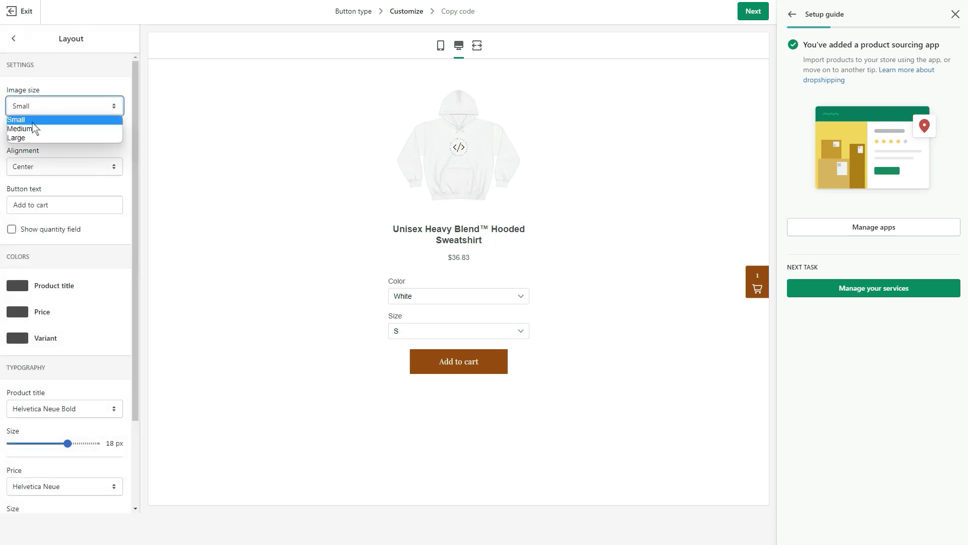
pyautogui.click(27, 129)
pyautogui.click(41, 111)
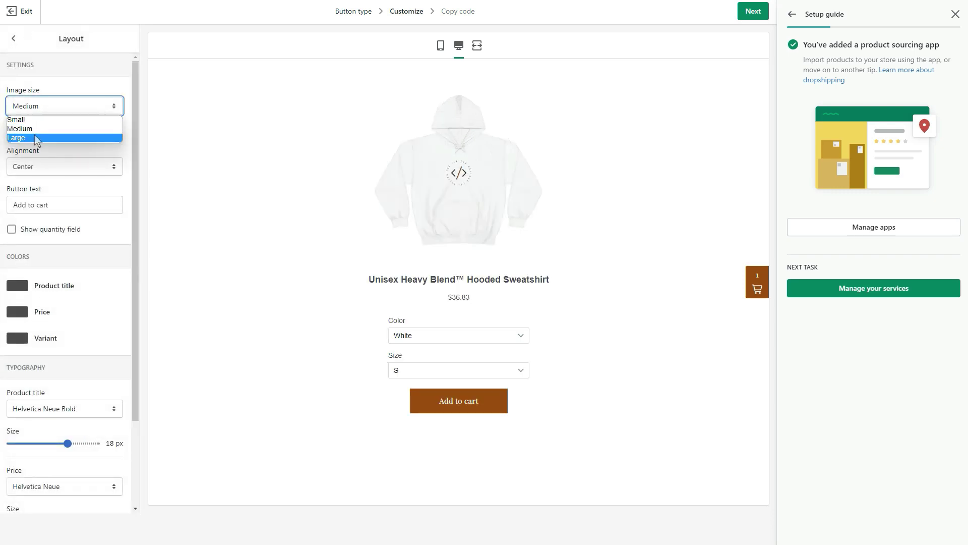
pyautogui.click(36, 138)
pyautogui.click(64, 112)
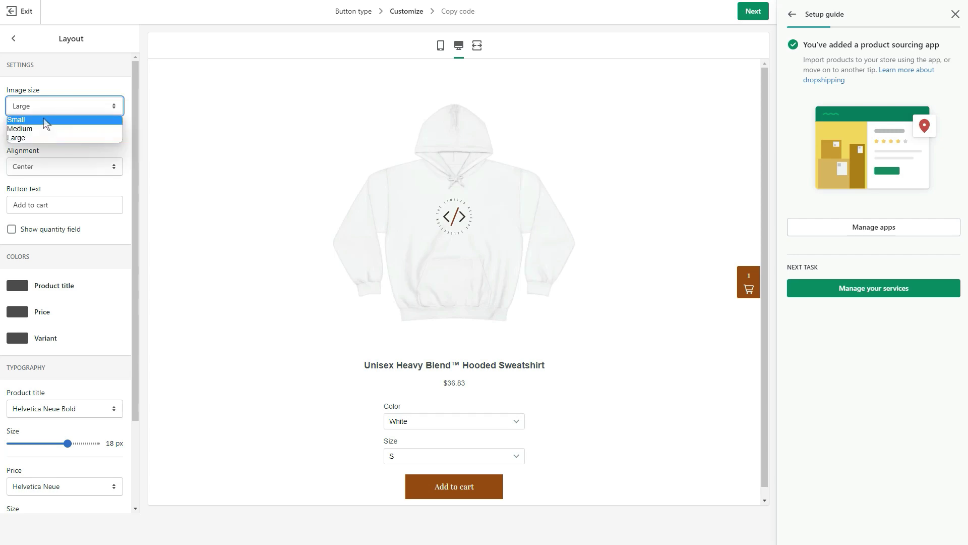
pyautogui.click(36, 132)
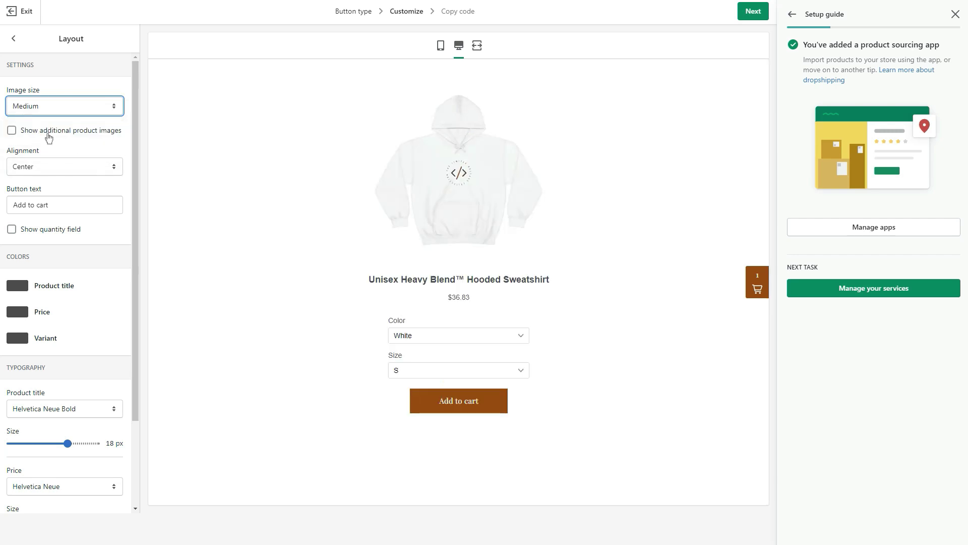
pyautogui.click(15, 132)
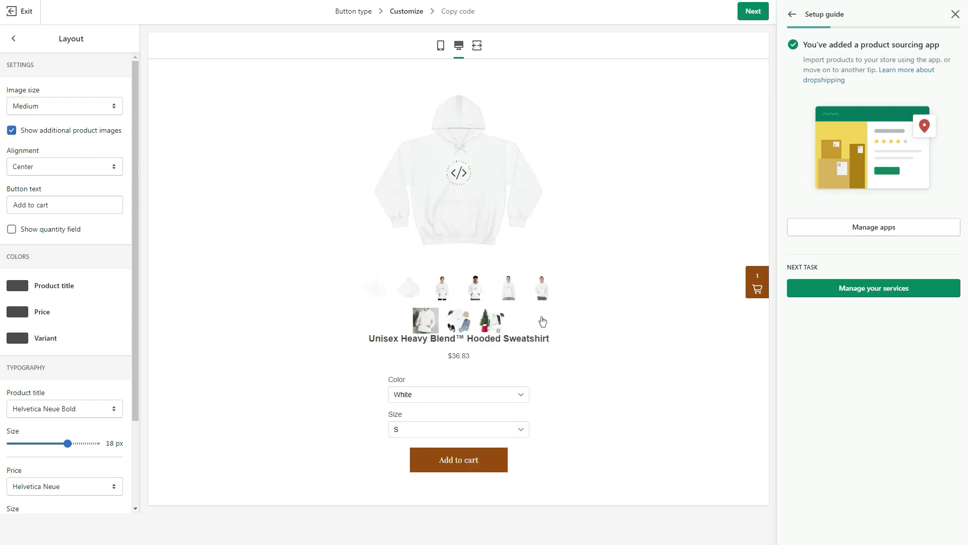
# Step: Try Left and Right alignment, return to Center, and preview one of the additional product images showing a model wearing the sweatshirt
pyautogui.click(40, 166)
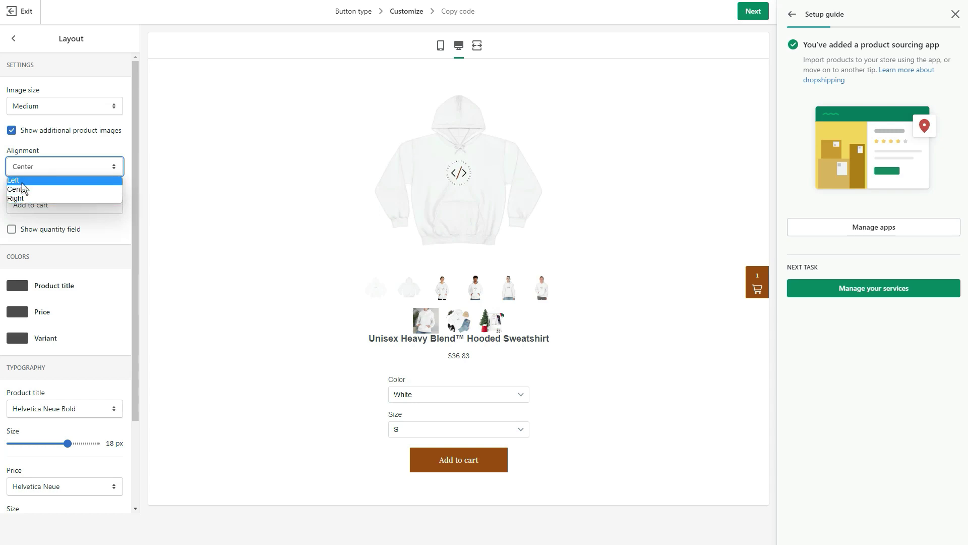
pyautogui.click(23, 180)
pyautogui.click(46, 173)
pyautogui.click(46, 202)
pyautogui.click(58, 173)
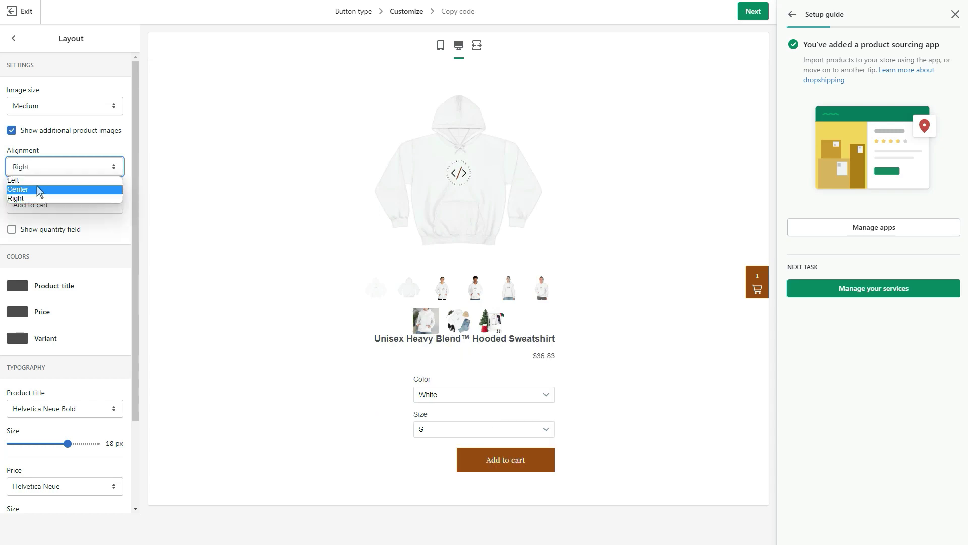
pyautogui.click(39, 190)
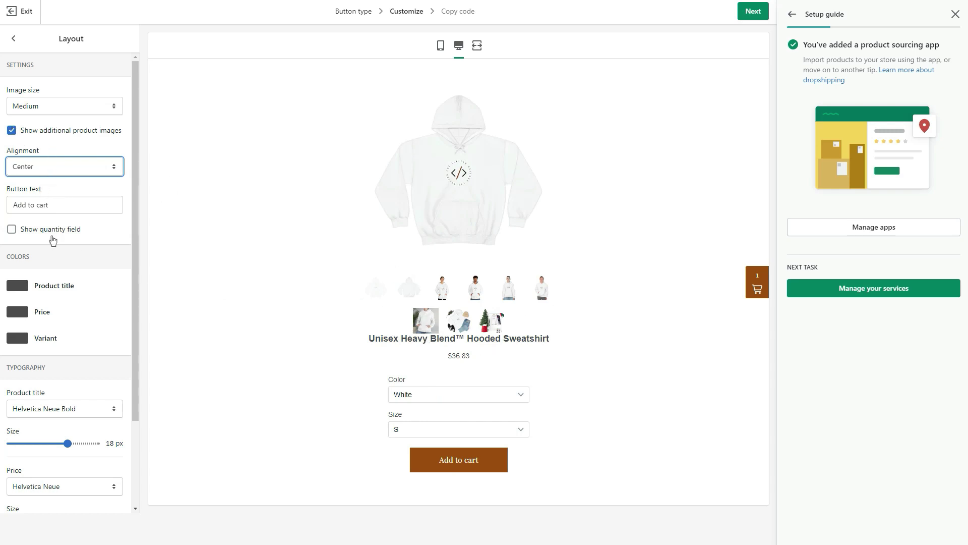
pyautogui.click(476, 287)
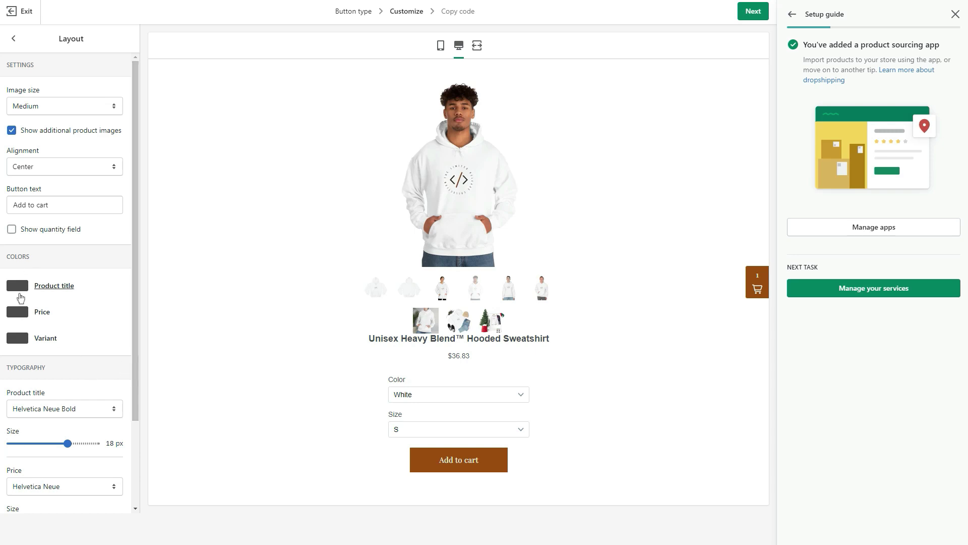
# Step: Set the product title color to the orange-brown #995507
pyautogui.click(36, 289)
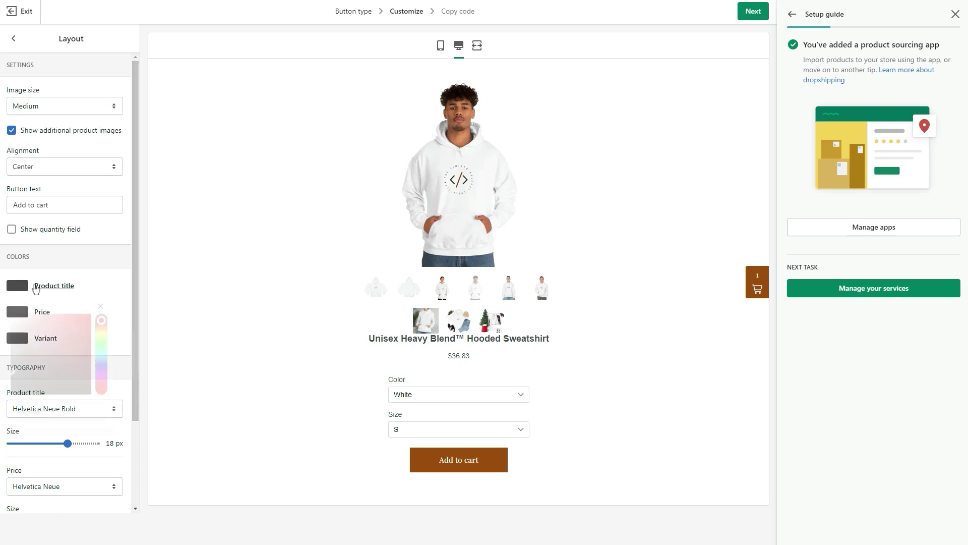
pyautogui.moveTo(13, 376); pyautogui.dragTo(89, 352)
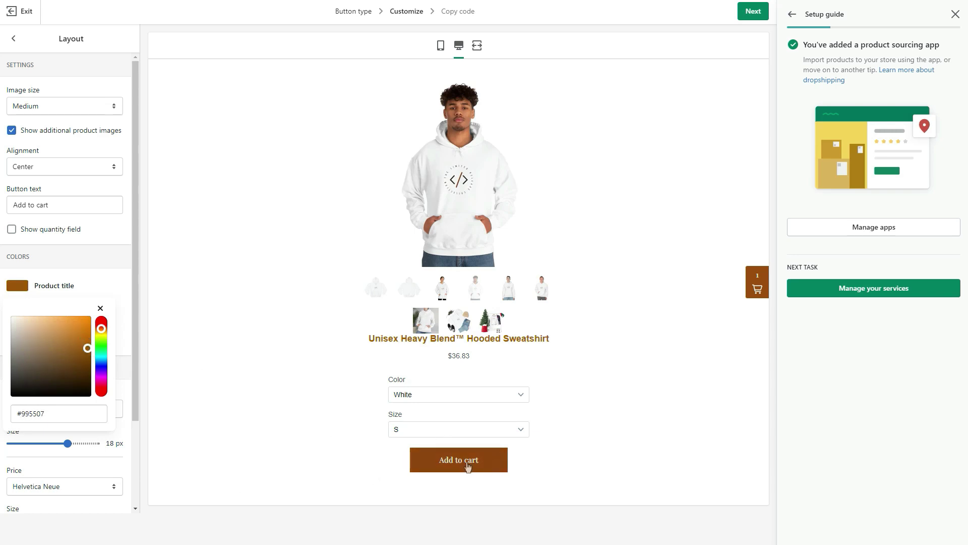
pyautogui.click(107, 282)
# Step: Set the price color to a dark green, around #076304
pyautogui.click(11, 315)
pyautogui.moveTo(16, 403); pyautogui.dragTo(102, 374)
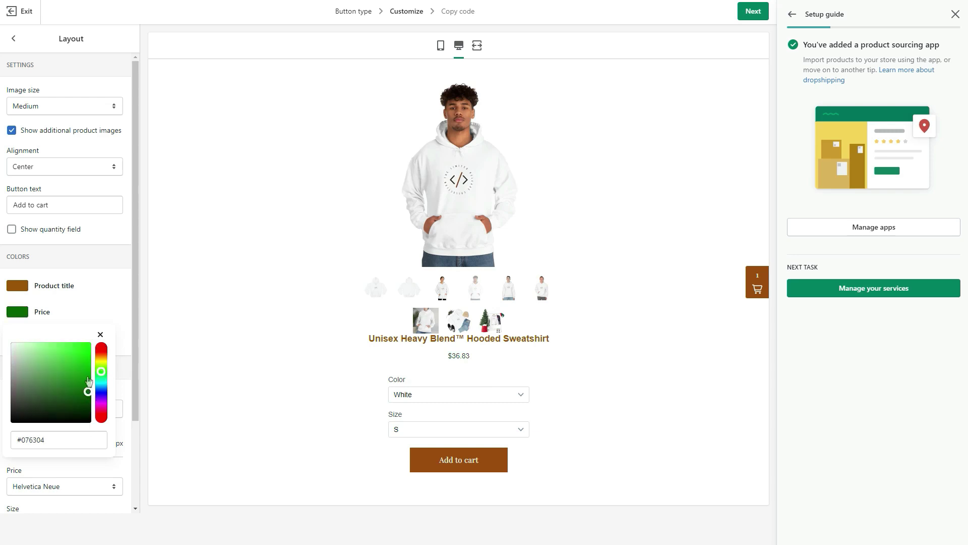
pyautogui.click(86, 308)
# Step: Try a dark red variant color and settle on the orange-brown #994d0f
pyautogui.click(19, 339)
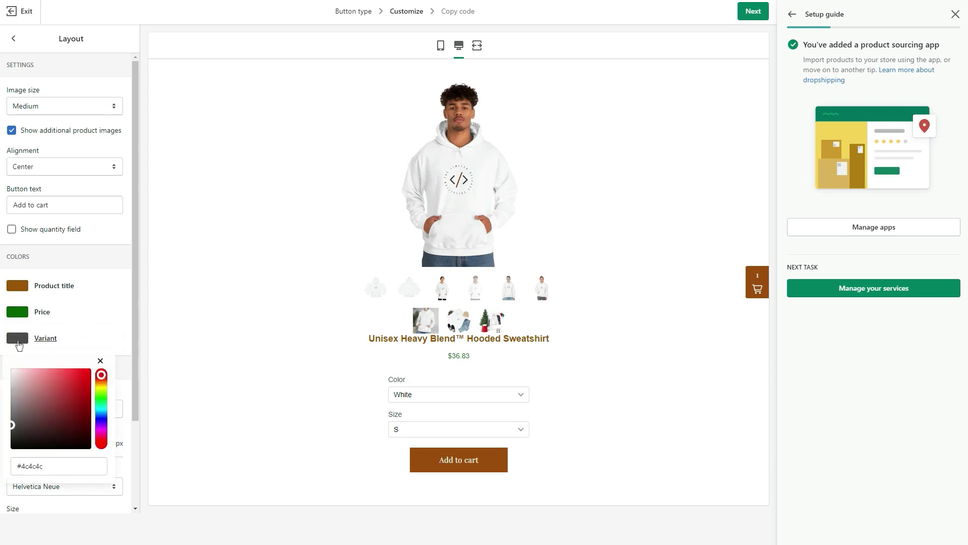
pyautogui.moveTo(14, 427); pyautogui.dragTo(73, 404)
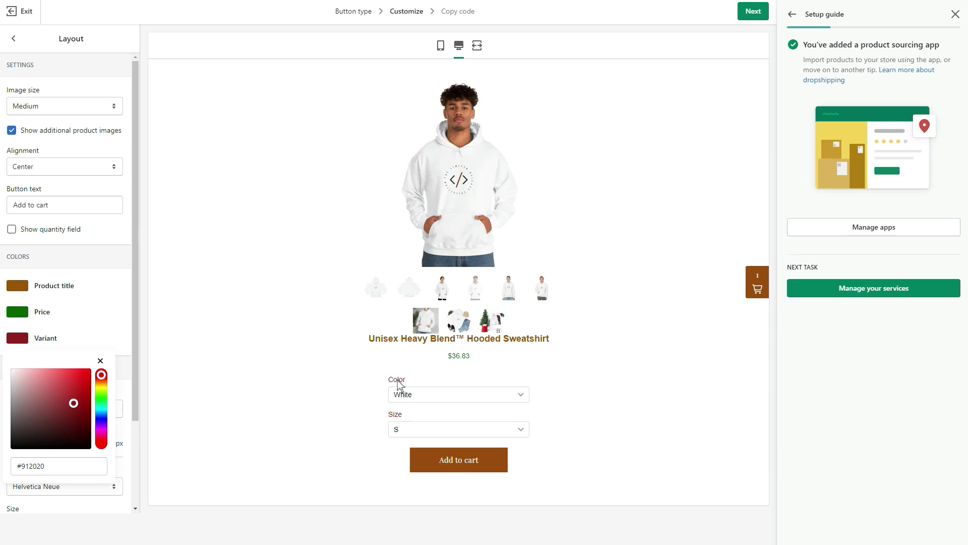
pyautogui.moveTo(103, 377); pyautogui.dragTo(83, 401)
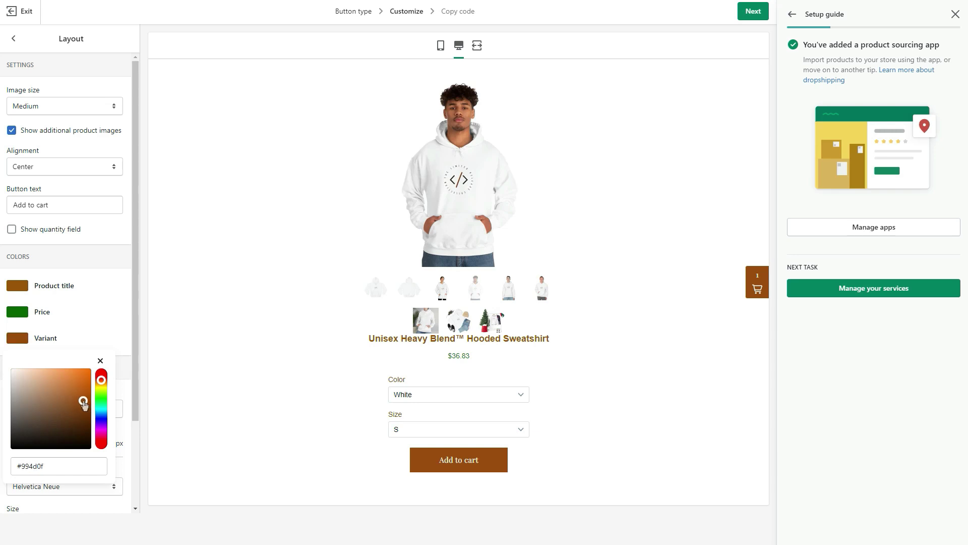
pyautogui.click(97, 337)
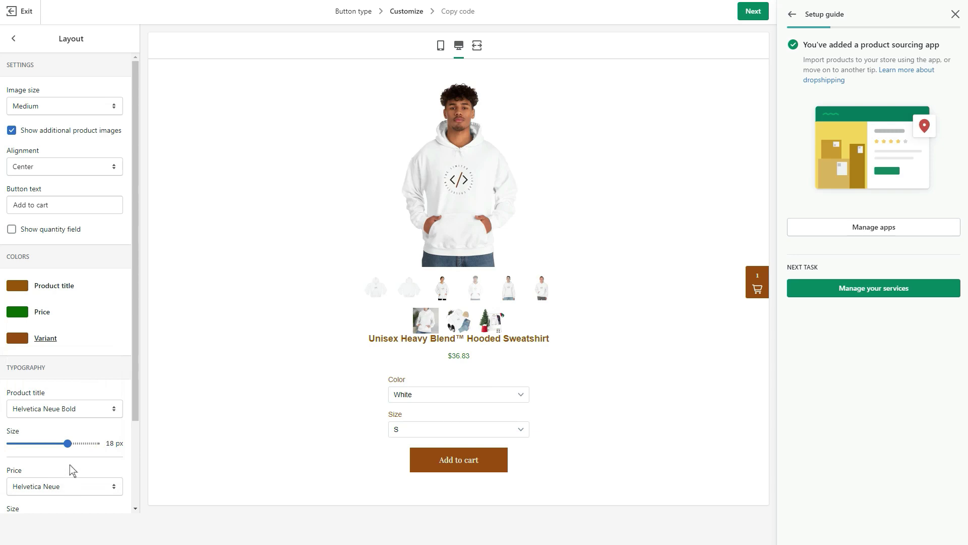
# Step: Try the Playfair font for the product title and settle on Playfair Bold
pyautogui.scroll(-2, 69, 467)
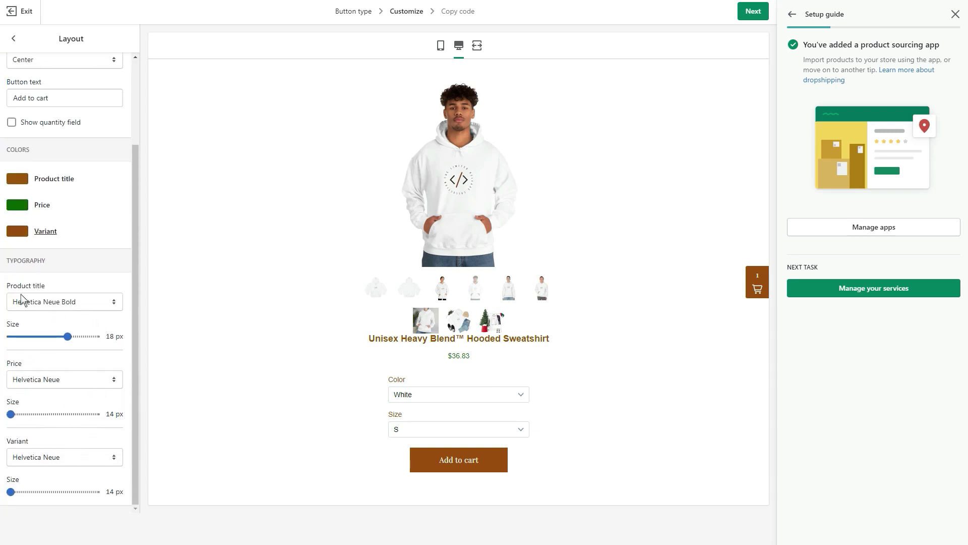
pyautogui.click(78, 303)
pyautogui.scroll(-5, 44, 460)
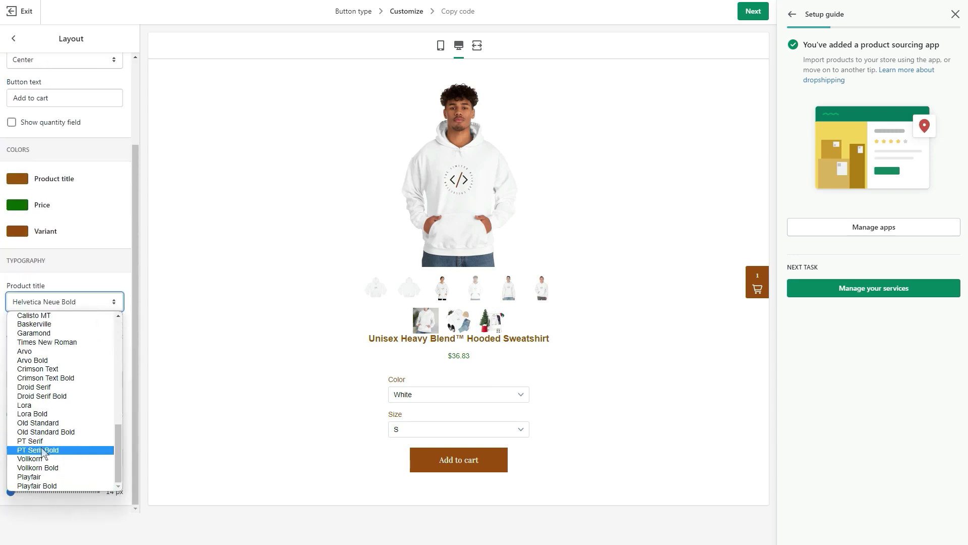
pyautogui.click(40, 482)
pyautogui.click(31, 380)
pyautogui.scroll(-5, 36, 504)
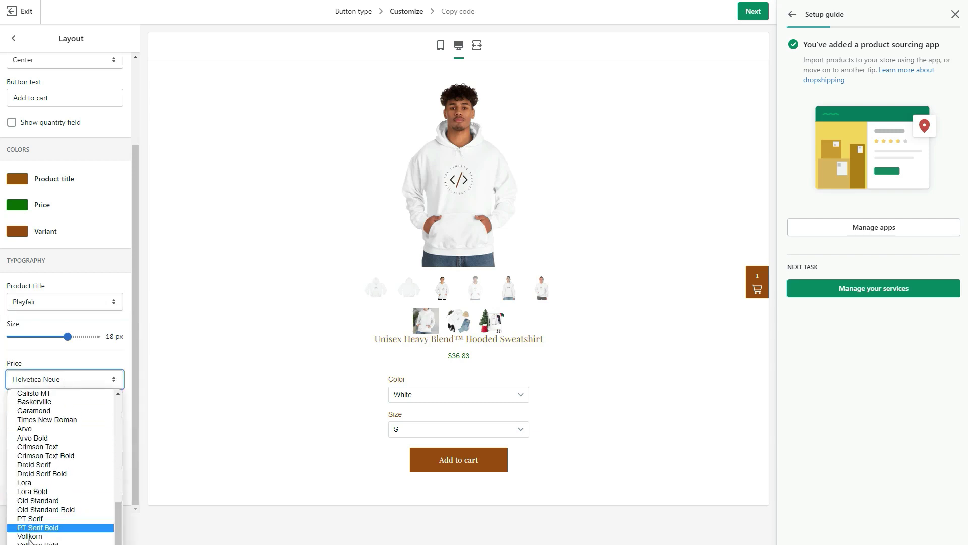
pyautogui.click(68, 305)
pyautogui.click(53, 486)
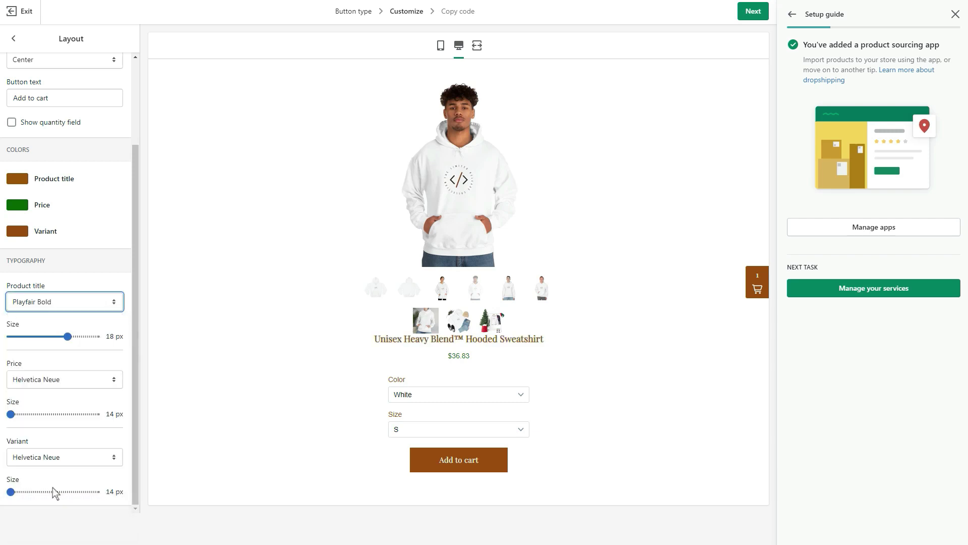
# Step: Set both the price font and the variant font to Playfair
pyautogui.click(76, 378)
pyautogui.scroll(-5, 61, 467)
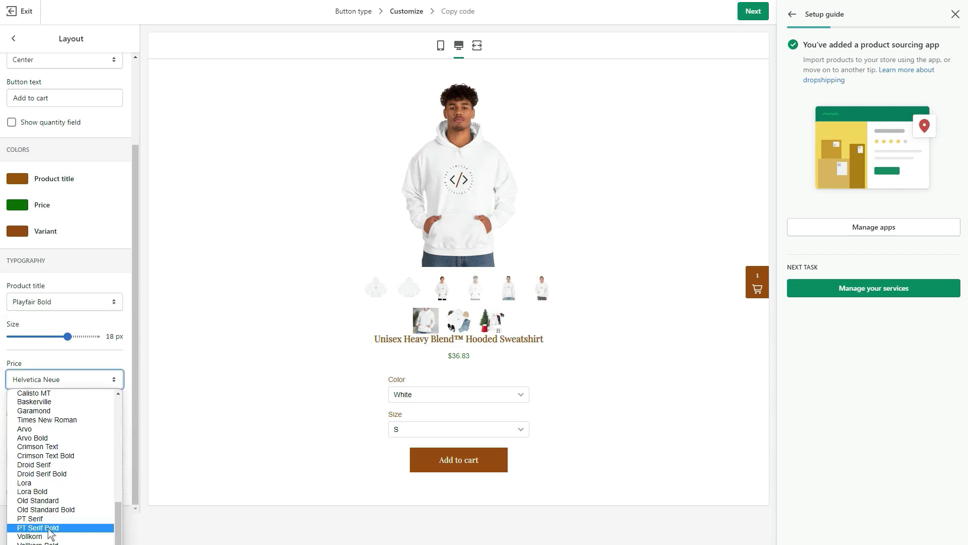
pyautogui.scroll(-2, 95, 463)
pyautogui.click(96, 463)
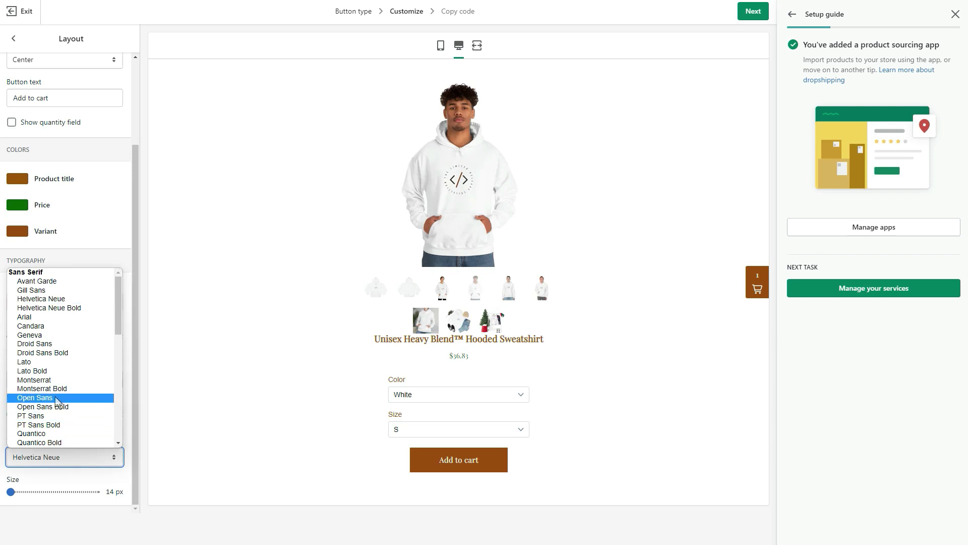
pyautogui.scroll(-5, 35, 403)
pyautogui.click(41, 435)
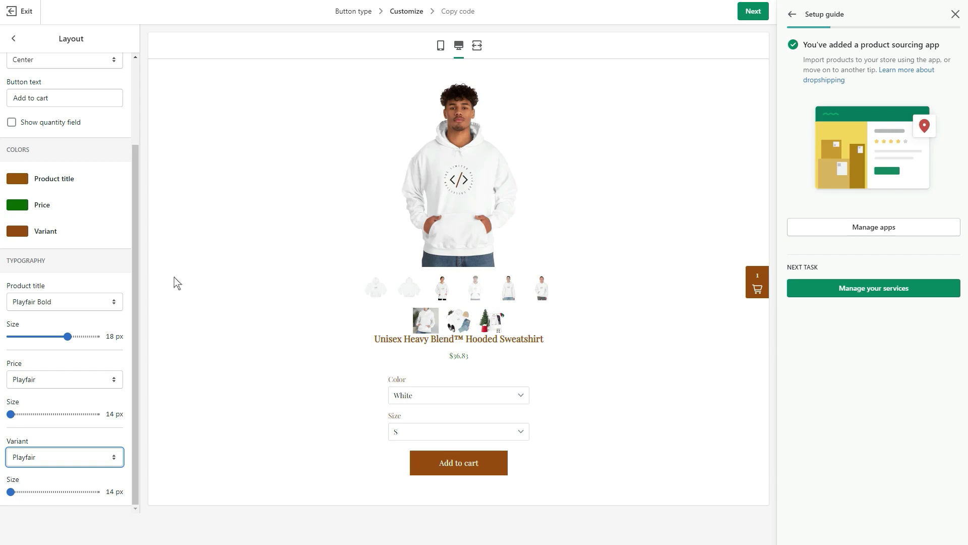
# Step: Finish customizing the Buy Button, look through its generated embed code, and copy the code
pyautogui.scroll(2, 101, 272)
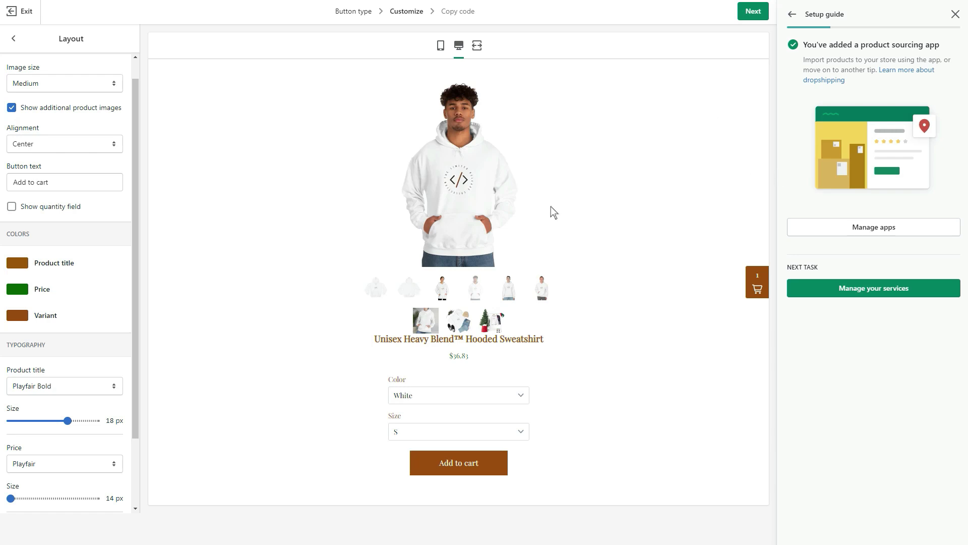
pyautogui.scroll(-3, 121, 234)
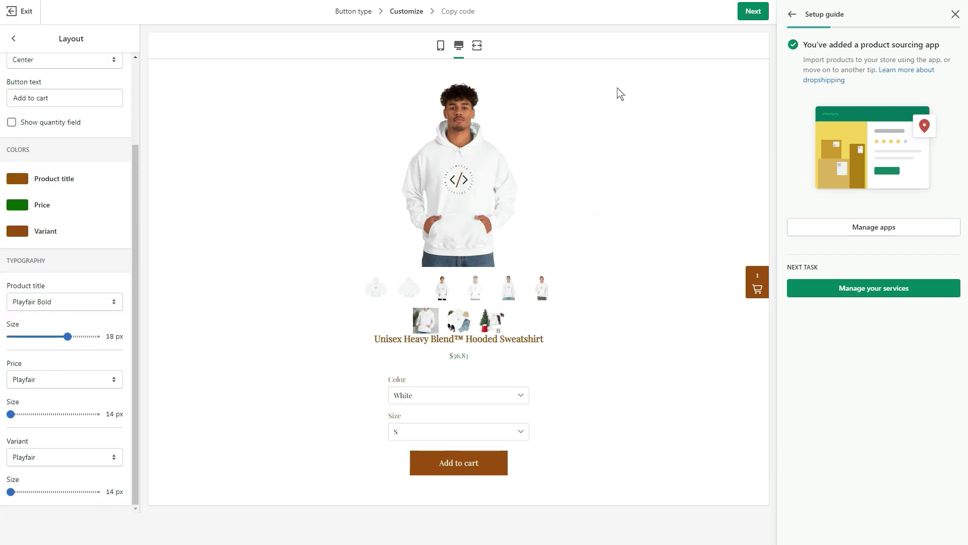
pyautogui.click(743, 16)
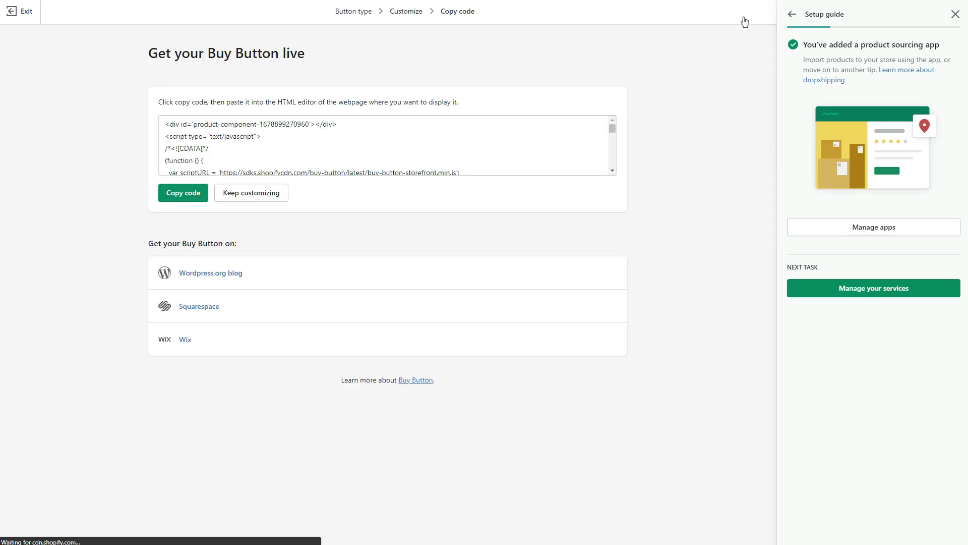
pyautogui.scroll(-3, 388, 145)
pyautogui.click(612, 171)
pyautogui.scroll(-15, 613, 147)
pyautogui.moveTo(613, 166); pyautogui.dragTo(597, 113)
pyautogui.click(160, 193)
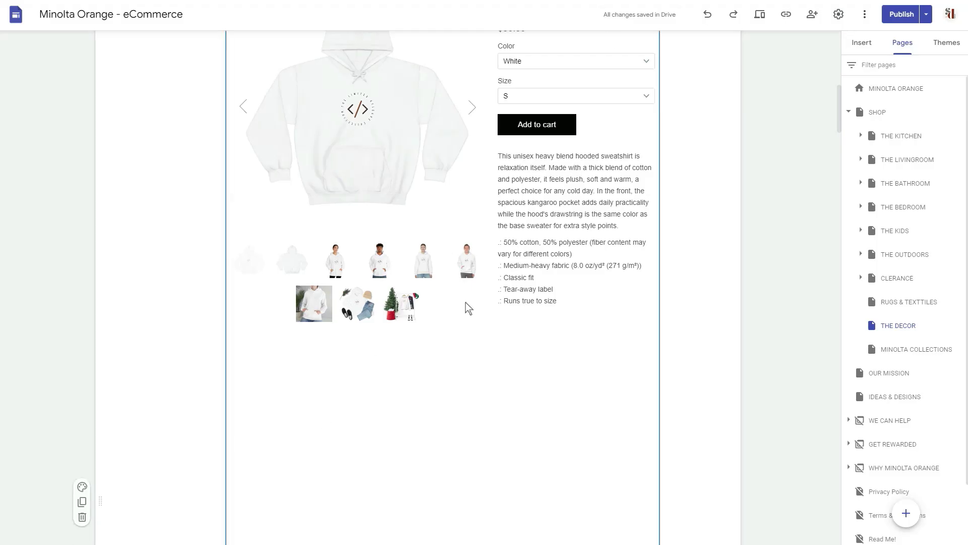
# Step: Delete the section containing the earlier embedded hooded sweatshirt product from THE DECOR page
pyautogui.scroll(5, 292, 373)
pyautogui.scroll(-5, 421, 350)
pyautogui.click(82, 517)
pyautogui.scroll(-5, 425, 329)
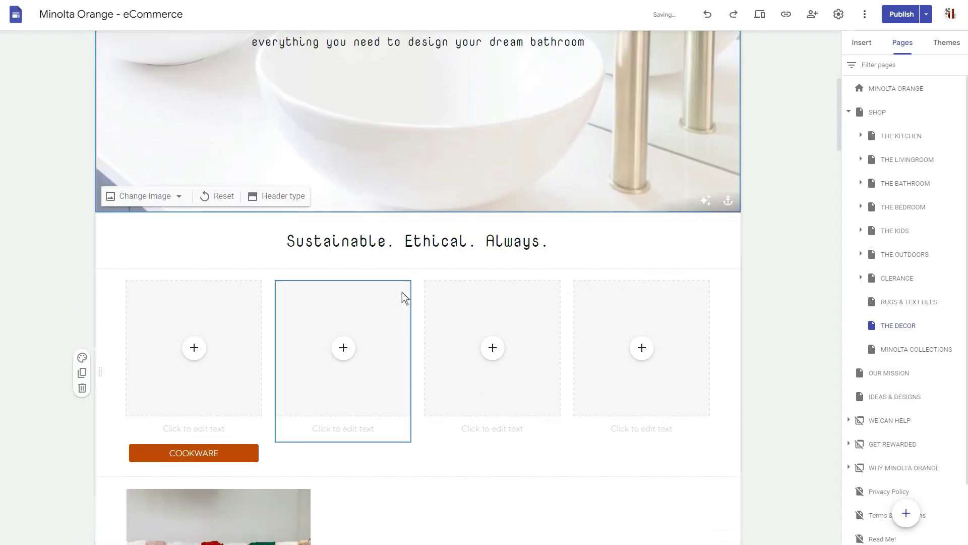
# Step: Embed the copied Buy Button code on the page near the "Sustainable. Ethical. Always." heading
pyautogui.doubleClick(403, 216)
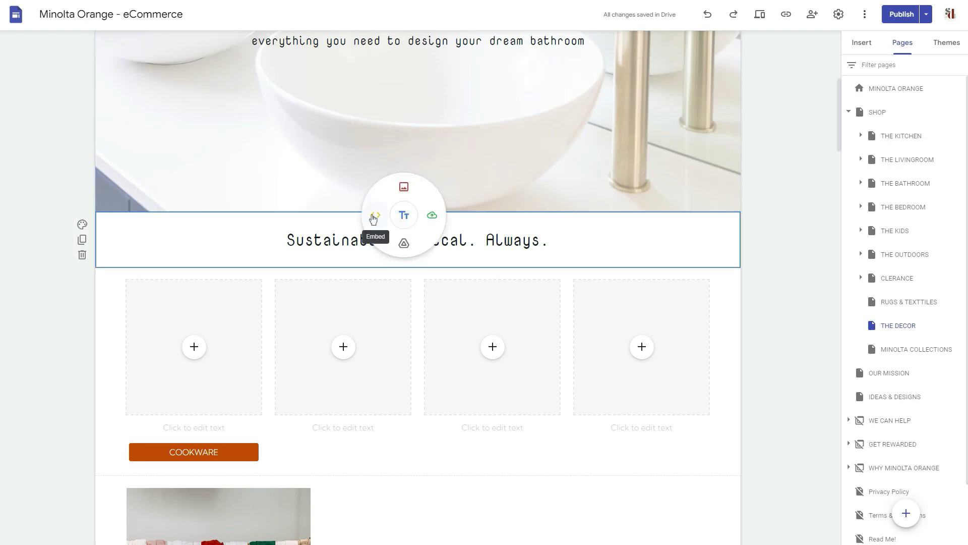
pyautogui.click(373, 217)
pyautogui.click(398, 246)
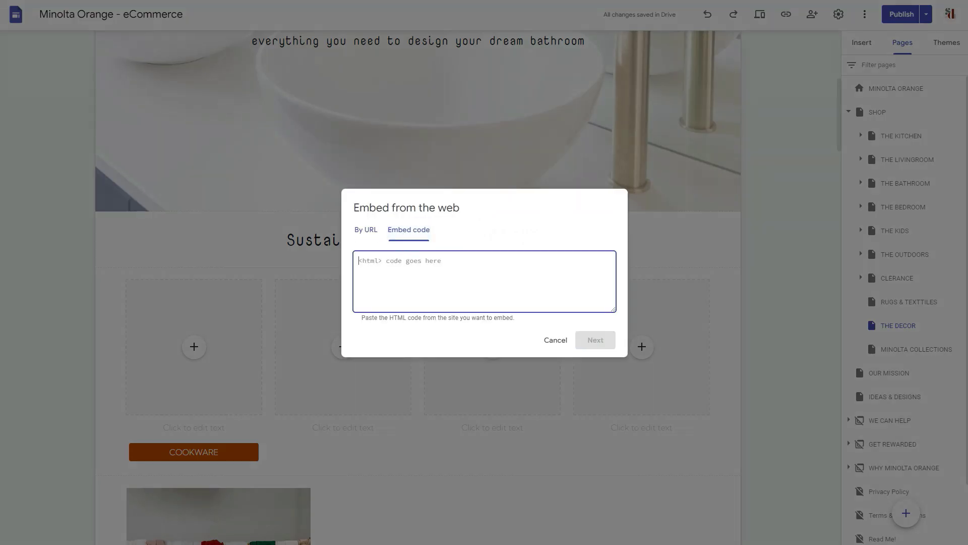
pyautogui.rightClick(389, 262)
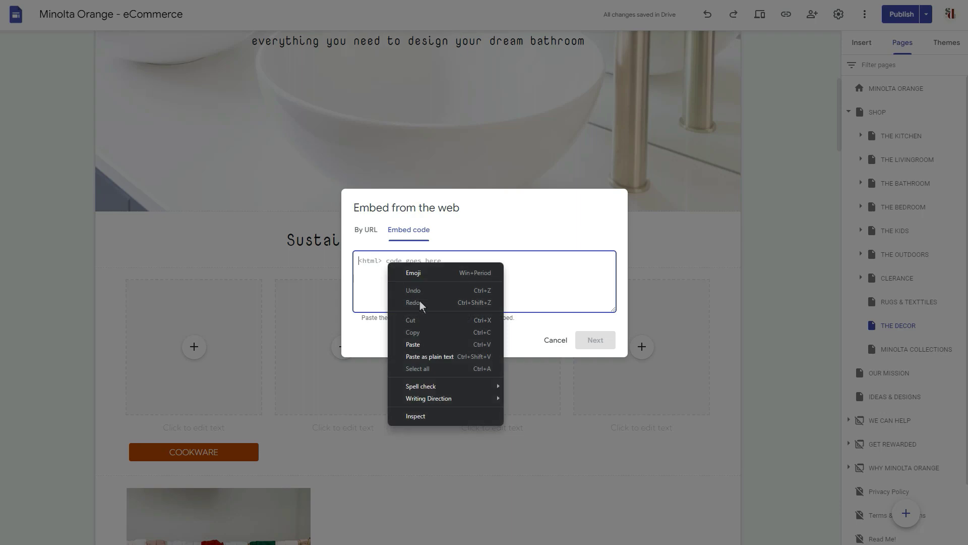
pyautogui.click(423, 357)
pyautogui.click(595, 340)
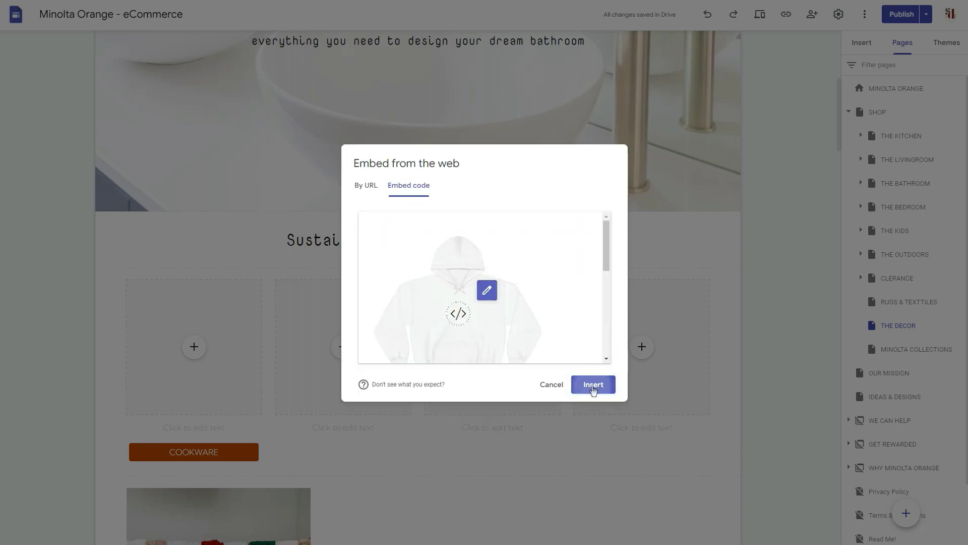
pyautogui.click(593, 384)
# Step: Narrow the embedded sweatshirt product to about a third of the page width and separate it from the "Sustainable. Ethical. Always." heading
pyautogui.scroll(-7, 555, 339)
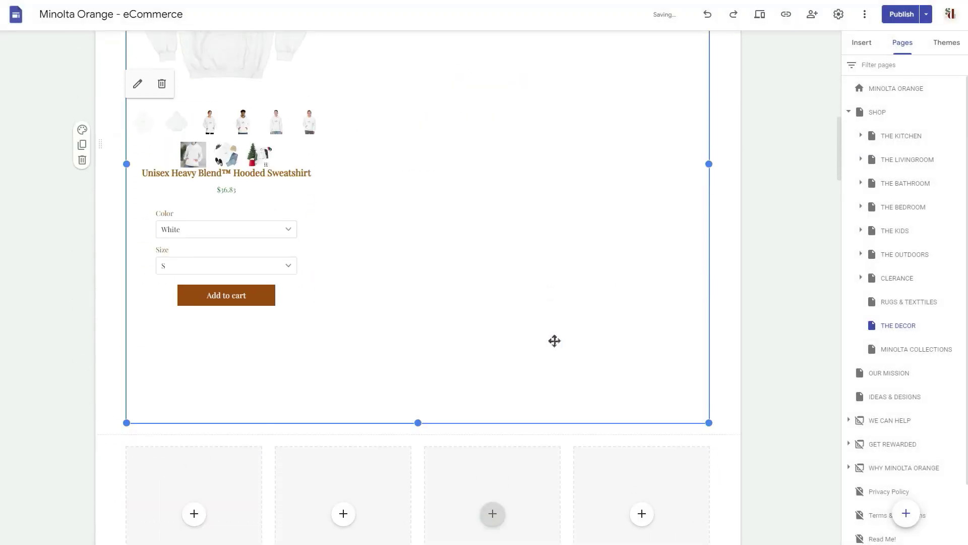
pyautogui.moveTo(705, 272); pyautogui.dragTo(311, 281)
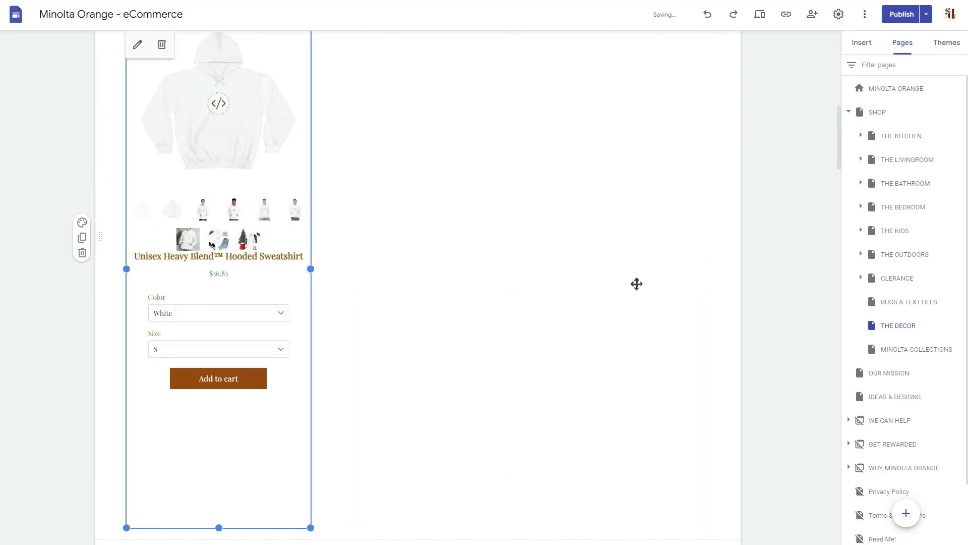
pyautogui.scroll(3, 382, 304)
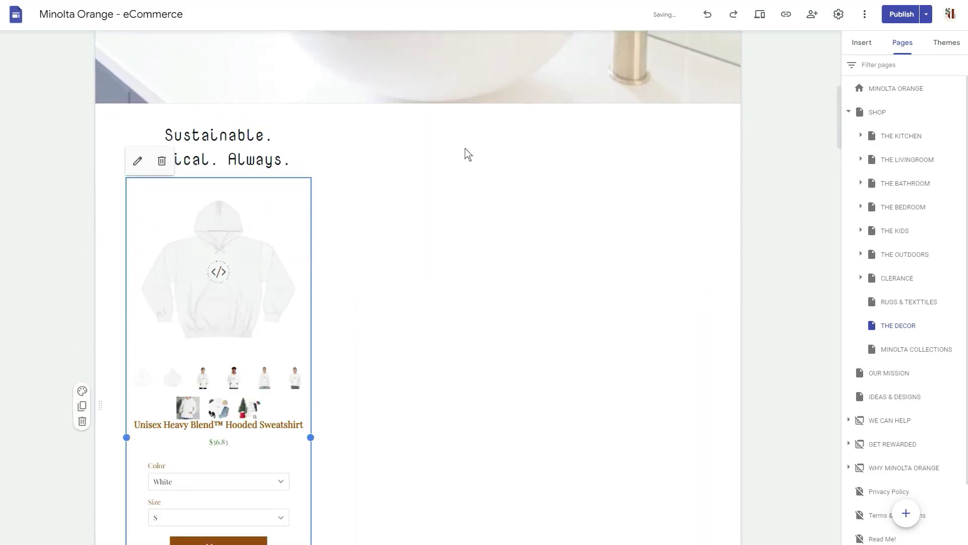
pyautogui.moveTo(100, 405); pyautogui.dragTo(425, 104)
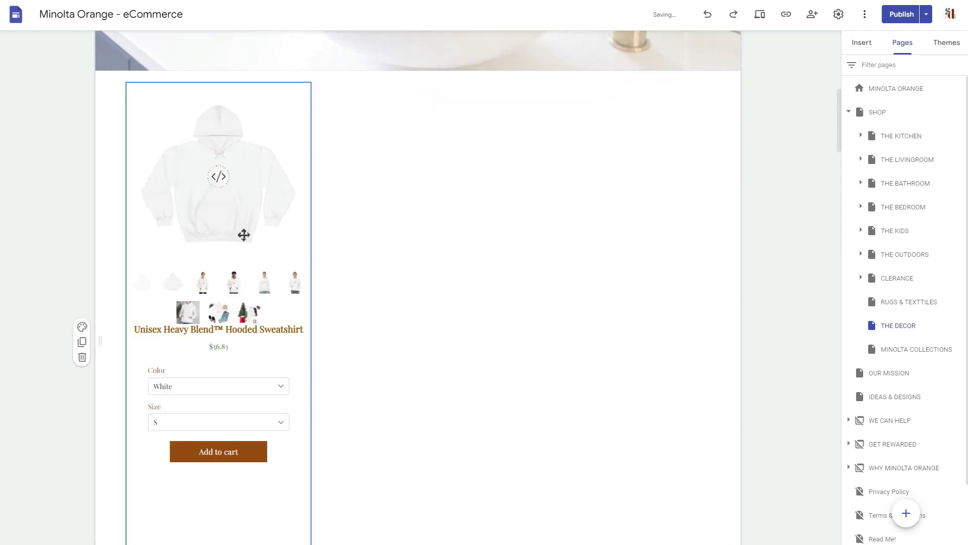
# Step: Center the narrow sweatshirt embed horizontally within its section
pyautogui.scroll(-5, 372, 281)
pyautogui.click(264, 389)
pyautogui.moveTo(311, 401); pyautogui.dragTo(752, 385)
pyautogui.scroll(6, 248, 283)
pyautogui.moveTo(249, 307); pyautogui.dragTo(456, 295)
pyautogui.scroll(-5, 446, 297)
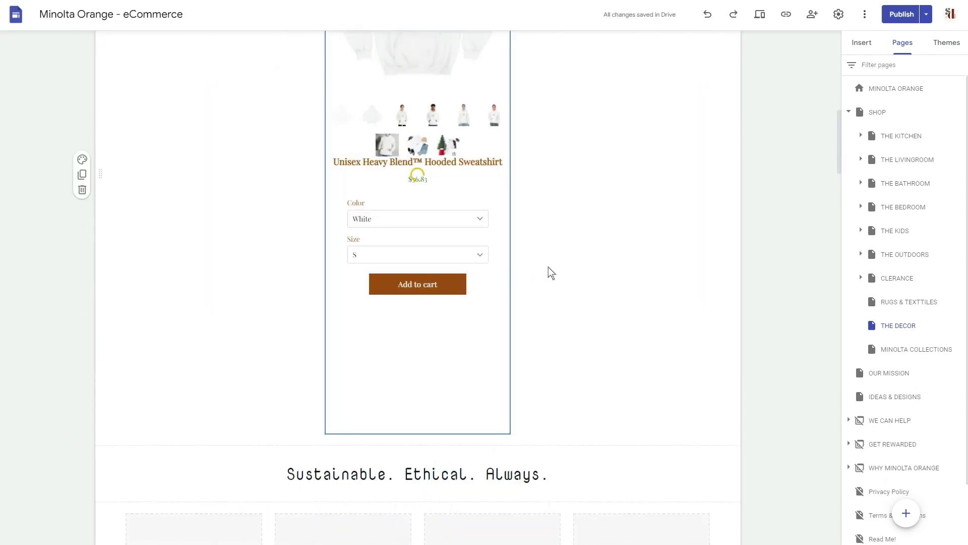
# Step: Preview the page in tablet and phone layouts and examine how the embedded sweatshirt product fits
pyautogui.scroll(5, 546, 271)
pyautogui.click(760, 16)
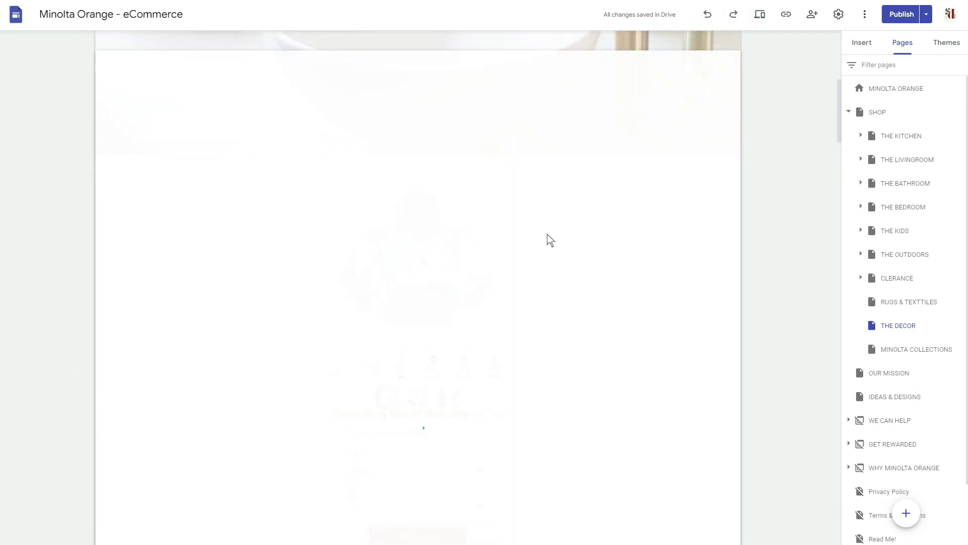
pyautogui.scroll(-3, 538, 246)
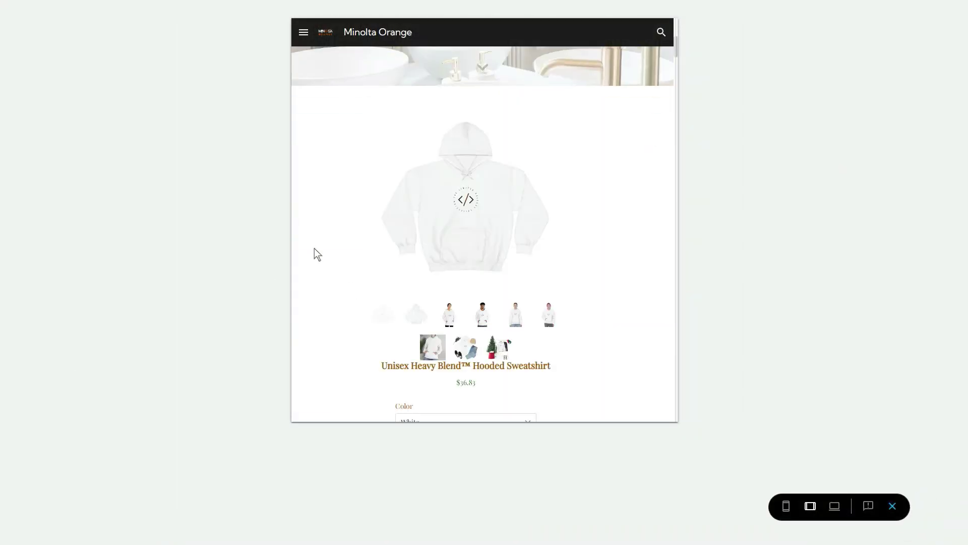
pyautogui.scroll(-3, 557, 222)
pyautogui.click(786, 506)
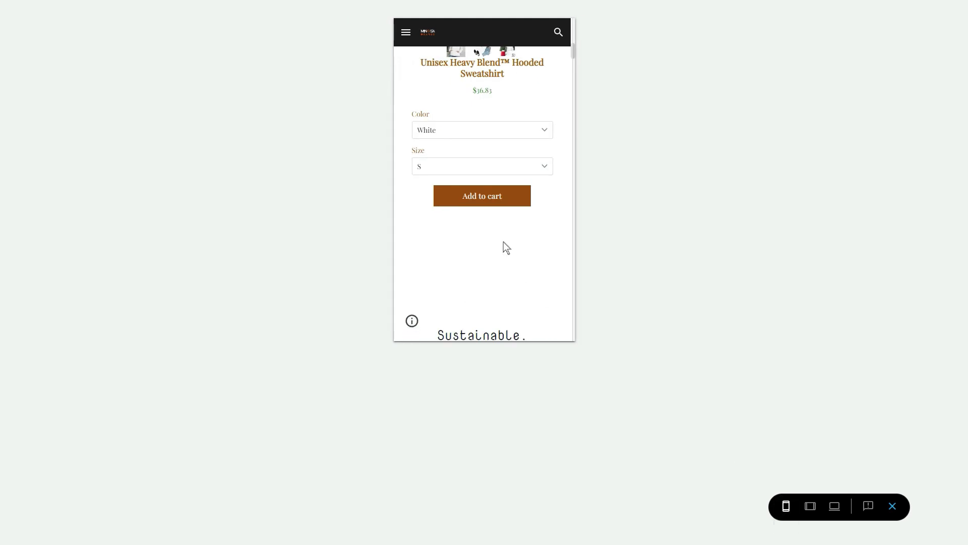
pyautogui.scroll(3, 505, 250)
pyautogui.scroll(-2, 503, 248)
pyautogui.scroll(3, 503, 249)
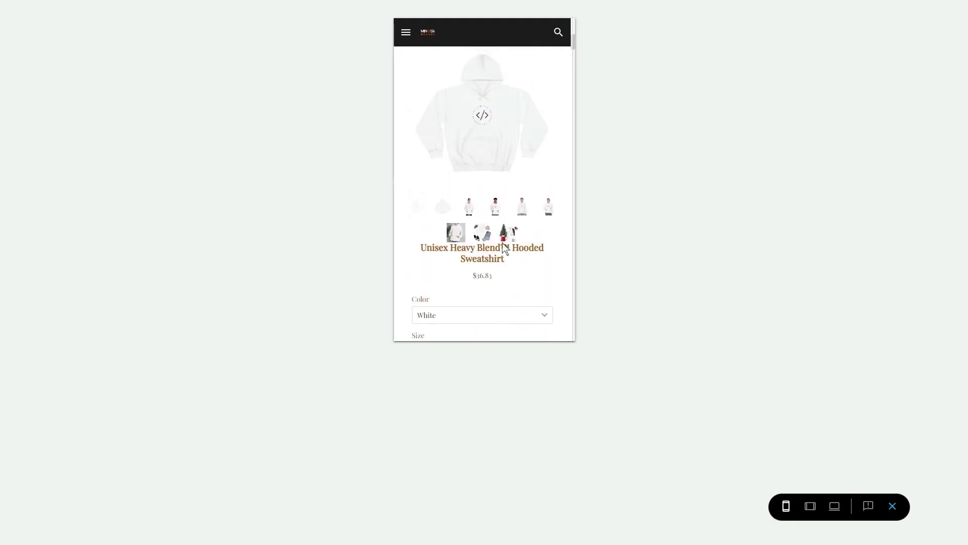
pyautogui.scroll(-3, 485, 232)
# Step: Try the sweatshirt's alternate product images in the phone preview
pyautogui.click(483, 131)
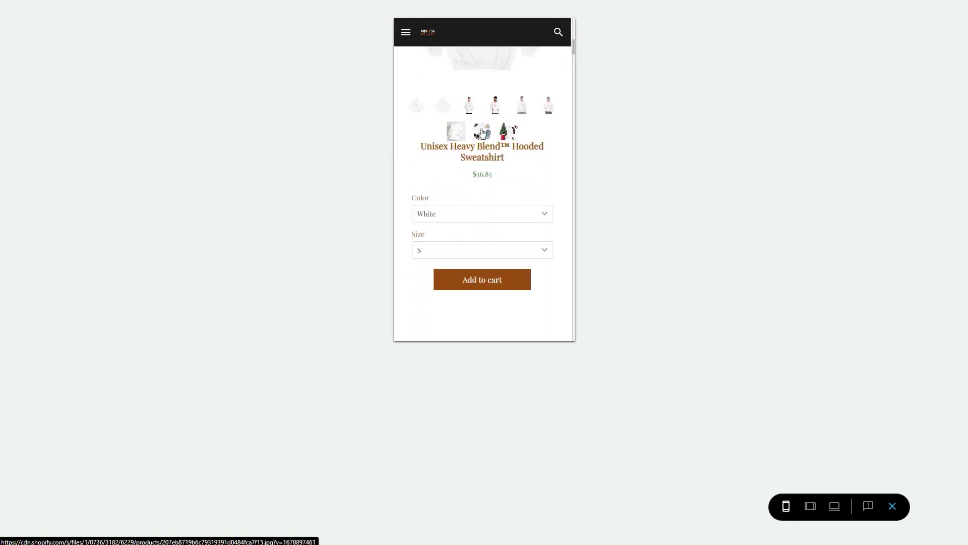
pyautogui.scroll(4, 498, 192)
pyautogui.scroll(-3, 497, 202)
pyautogui.click(495, 190)
pyautogui.scroll(2, 512, 244)
pyautogui.scroll(-3, 512, 243)
pyautogui.click(504, 211)
pyautogui.click(464, 227)
# Step: Choose size 3XL for the white sweatshirt and add it to the cart in the phone preview
pyautogui.click(463, 251)
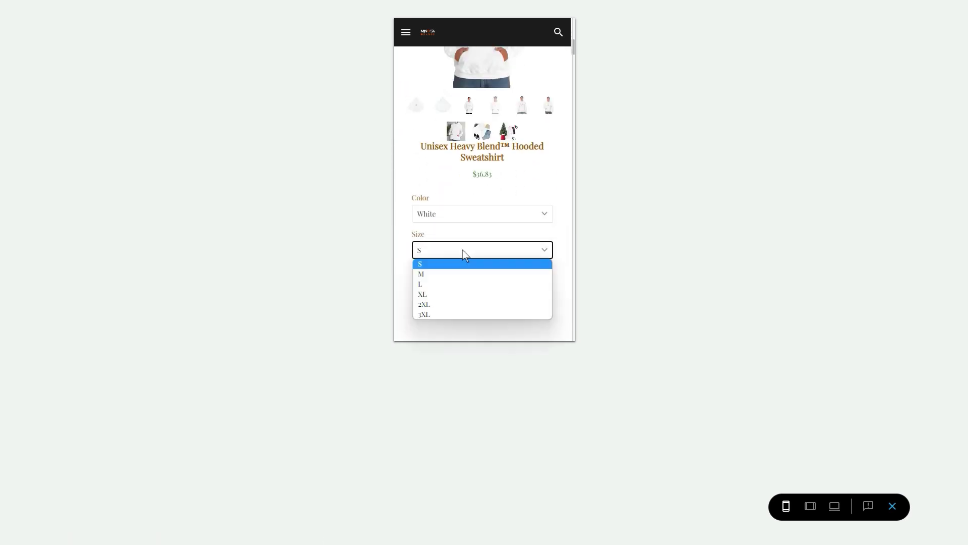
pyautogui.click(434, 311)
pyautogui.scroll(-3, 444, 297)
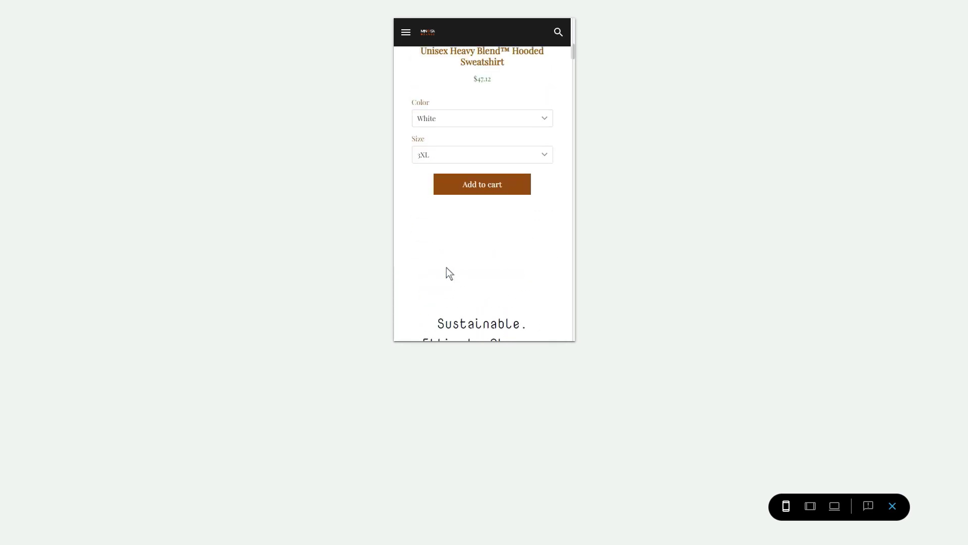
pyautogui.scroll(3, 469, 282)
pyautogui.click(479, 284)
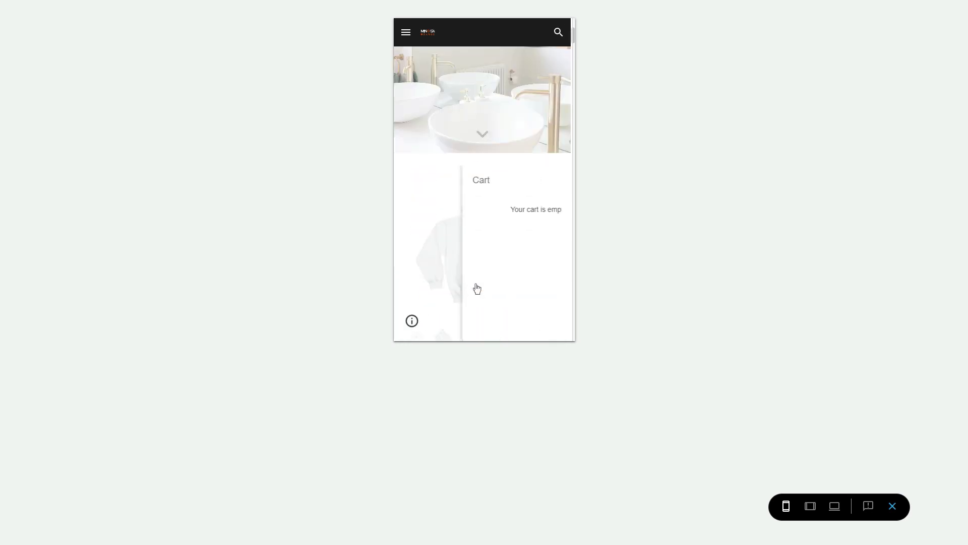
# Step: Examine the cart's contents, quantity controls and checkout area in the phone preview
pyautogui.scroll(-3, 461, 257)
pyautogui.scroll(3, 459, 265)
pyautogui.scroll(-6, 469, 260)
pyautogui.scroll(2, 472, 258)
pyautogui.scroll(-2, 474, 258)
pyautogui.scroll(4, 473, 262)
pyautogui.scroll(-4, 461, 277)
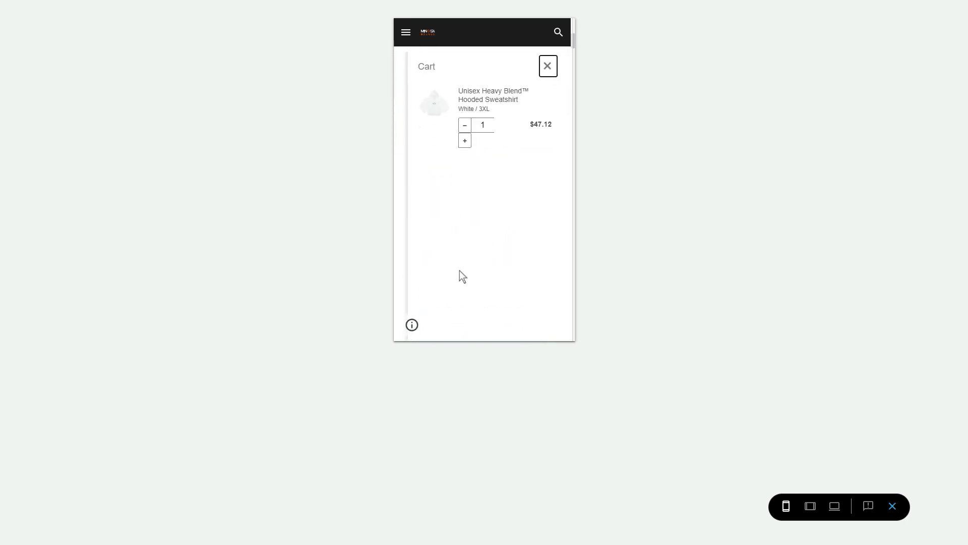
pyautogui.scroll(4, 469, 275)
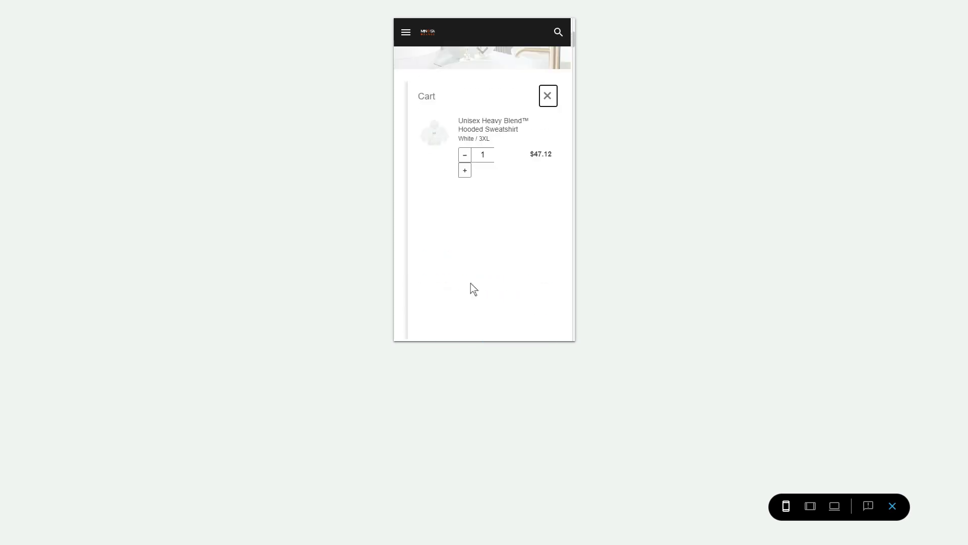
pyautogui.scroll(-4, 472, 280)
# Step: Test the cart's checkout, widen the checkout window to read it, and close that window
pyautogui.click(474, 258)
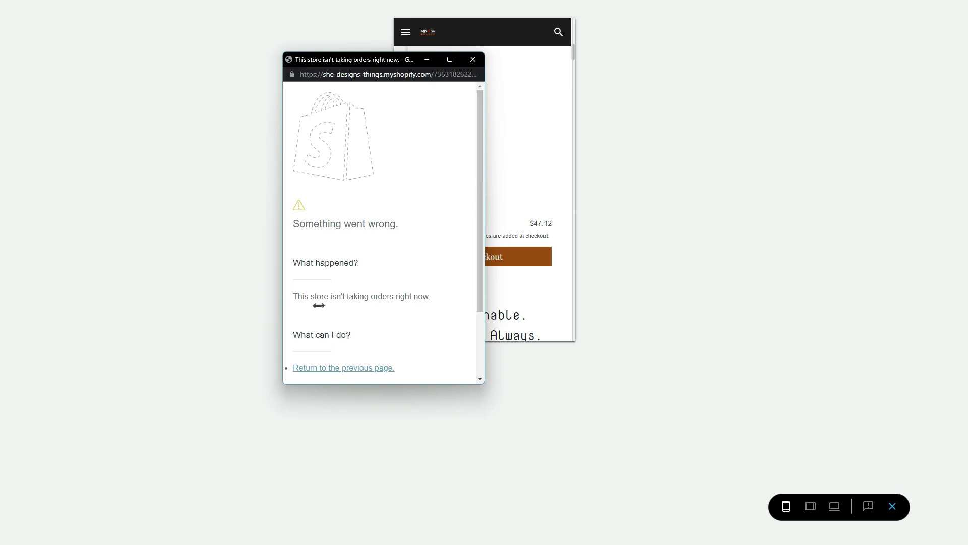
pyautogui.moveTo(484, 312); pyautogui.dragTo(668, 311)
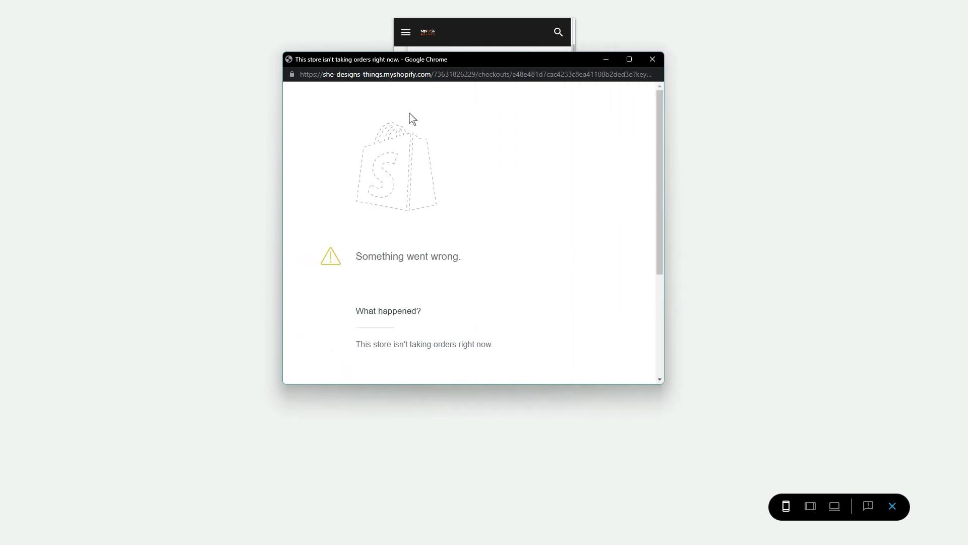
pyautogui.click(660, 59)
# Step: Close the cart and review the sweatshirt listing with its floating cart tab in the phone preview
pyautogui.scroll(-5, 459, 156)
pyautogui.scroll(10, 481, 260)
pyautogui.scroll(1, 502, 246)
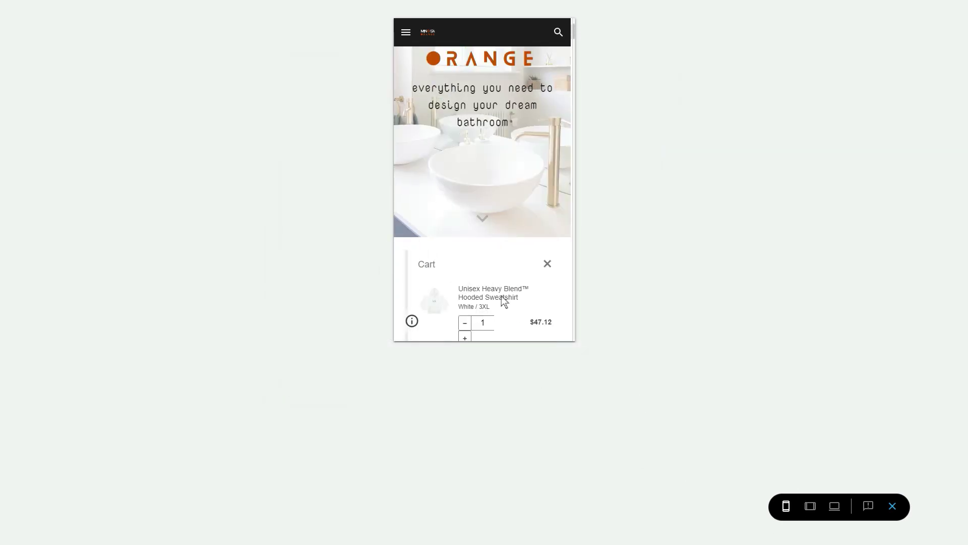
pyautogui.scroll(-5, 527, 232)
pyautogui.scroll(2, 551, 137)
pyautogui.click(547, 96)
pyautogui.scroll(3, 513, 242)
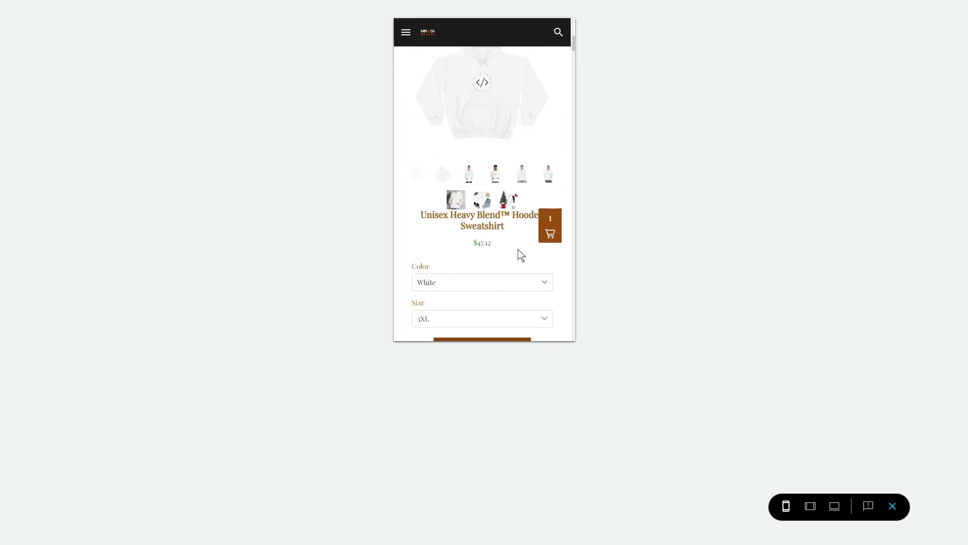
pyautogui.scroll(2, 528, 271)
pyautogui.scroll(-3, 519, 257)
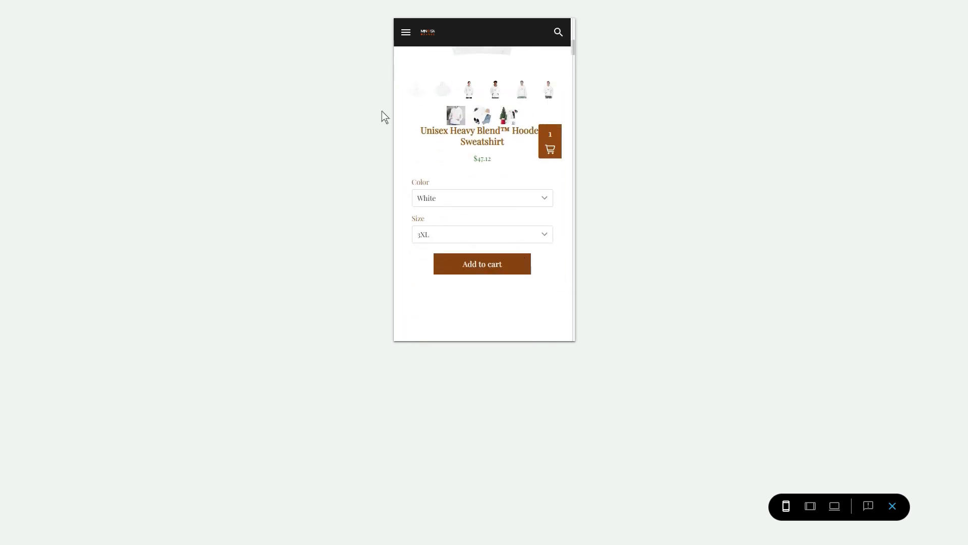
pyautogui.scroll(-2, 471, 229)
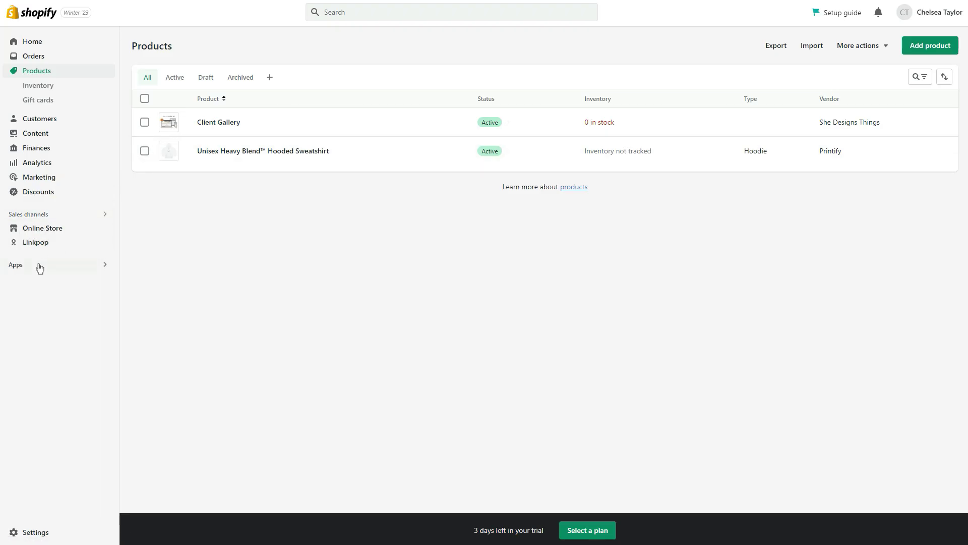
# Step: Switch to Shopify's Buy Button sales channel and create a Product Buy Button for the Client Gallery product
pyautogui.click(21, 217)
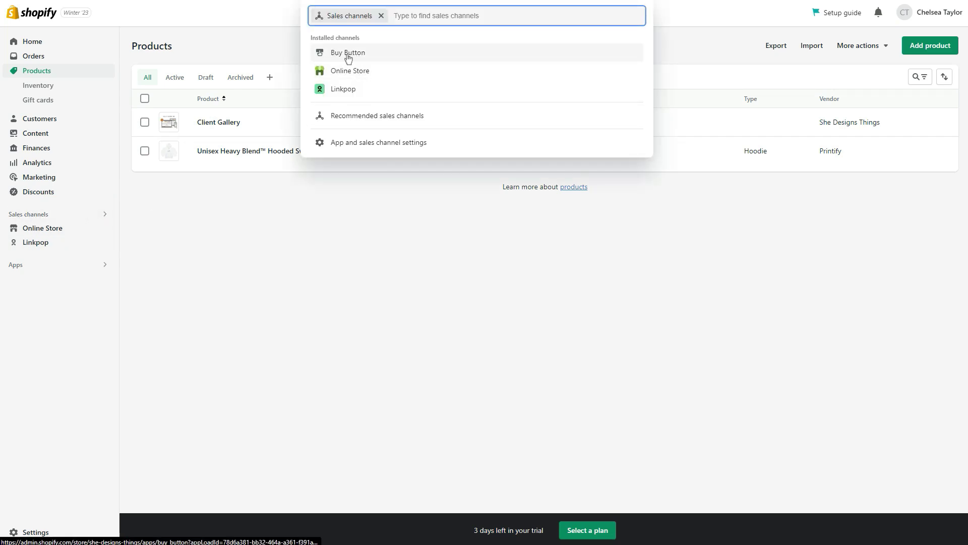
pyautogui.click(328, 54)
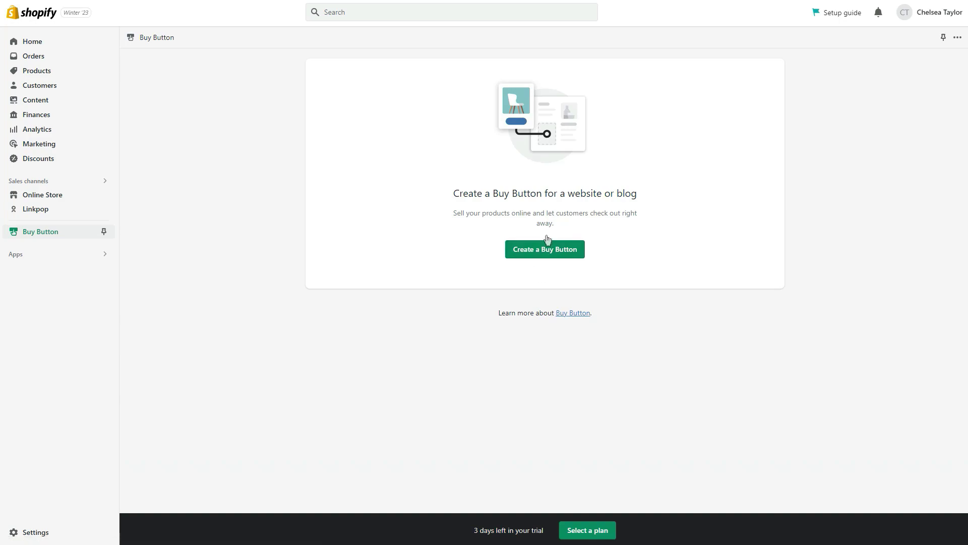
pyautogui.click(545, 248)
pyautogui.click(413, 116)
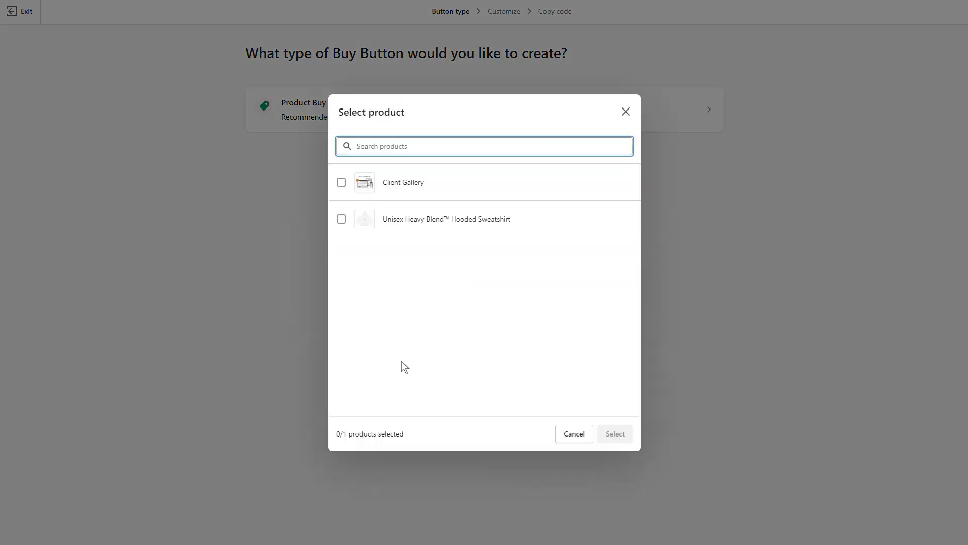
pyautogui.click(347, 189)
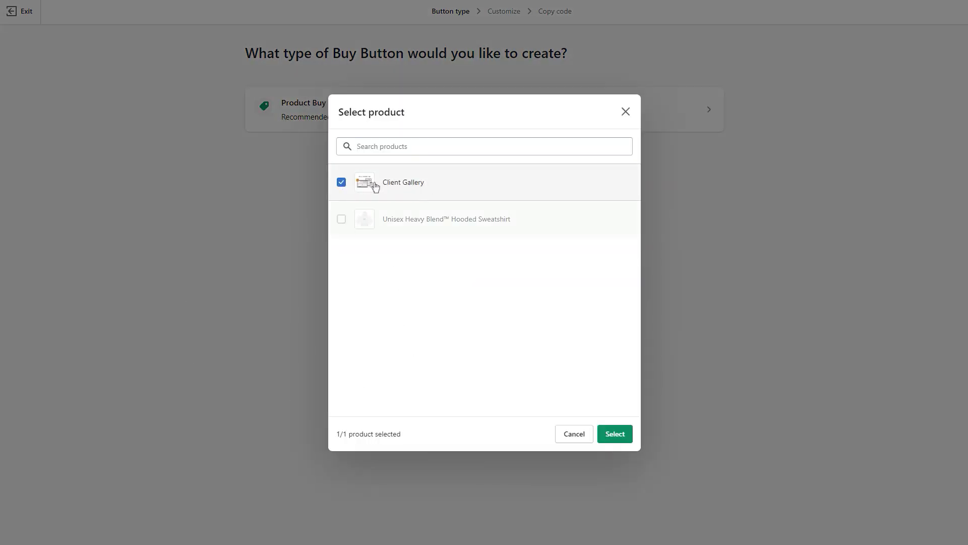
pyautogui.click(613, 433)
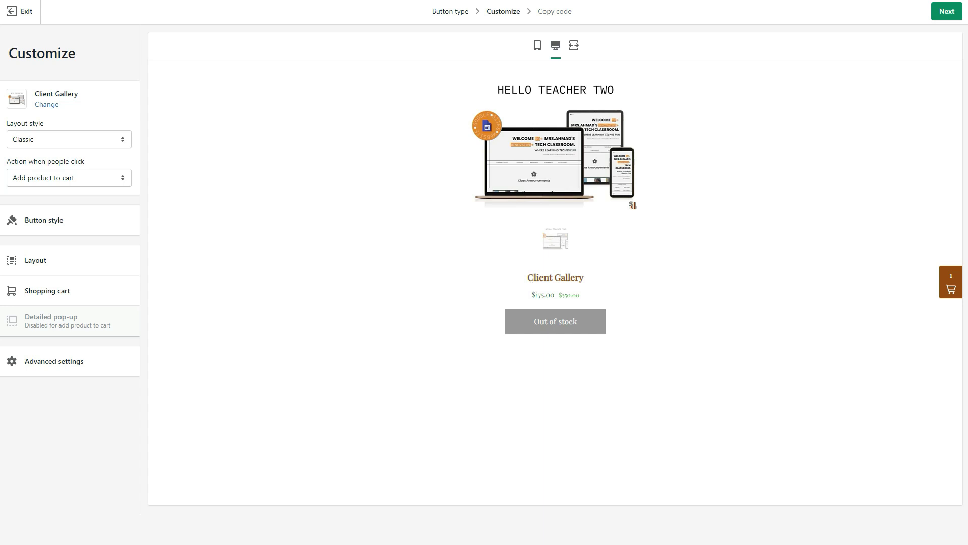
# Step: Inspect the product title, price and button in the Client Gallery preview
pyautogui.moveTo(527, 277); pyautogui.dragTo(544, 295)
pyautogui.click(530, 398)
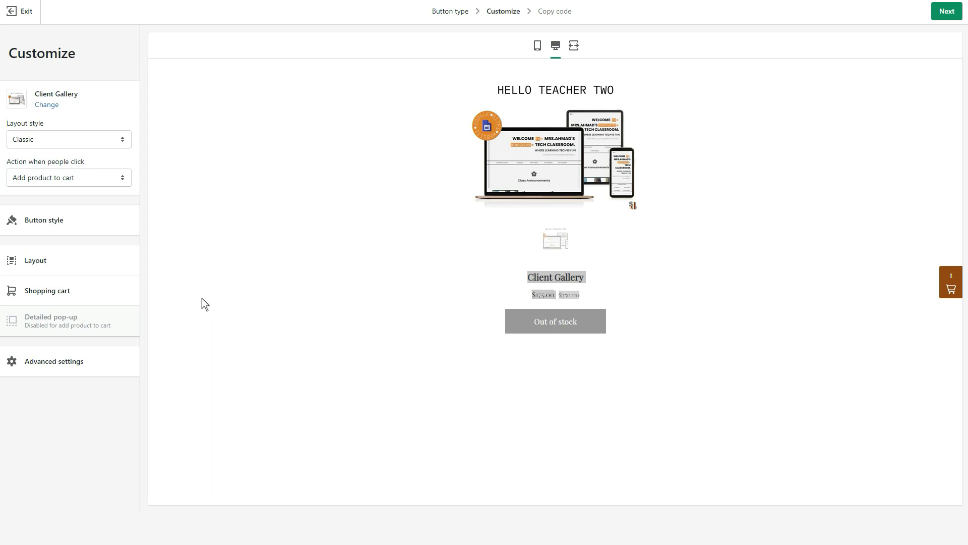
pyautogui.click(517, 331)
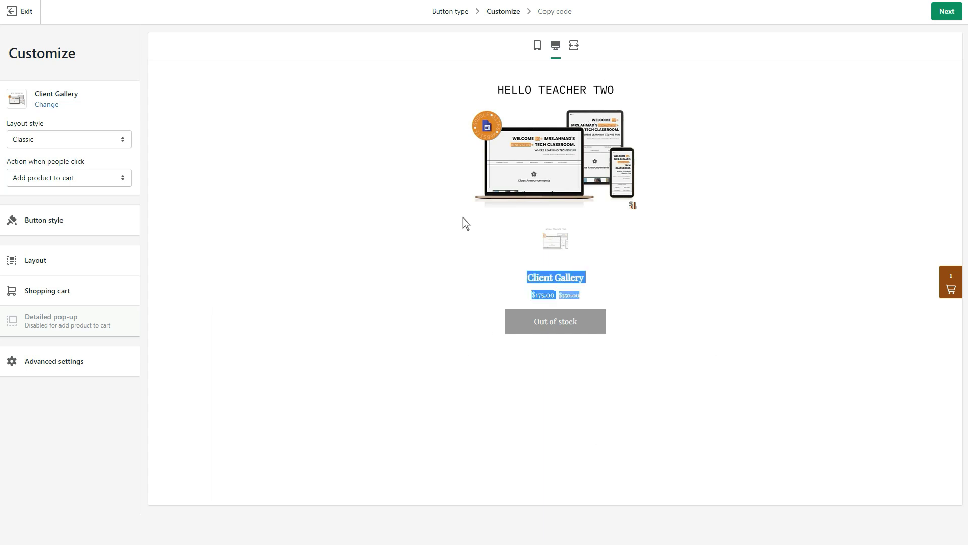
pyautogui.click(509, 280)
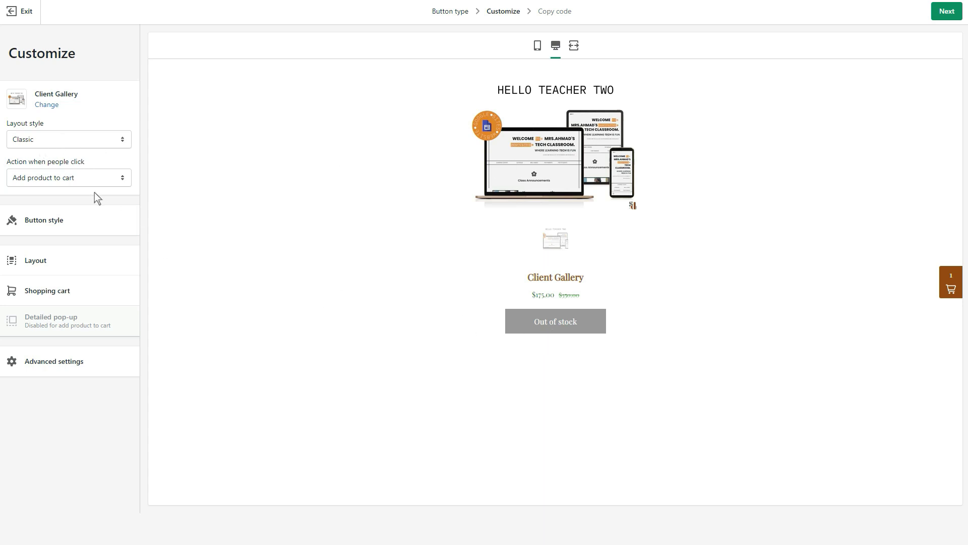
# Step: Try the Full view layout style for the Client Gallery Buy Button and highlight the product description in the preview
pyautogui.click(93, 141)
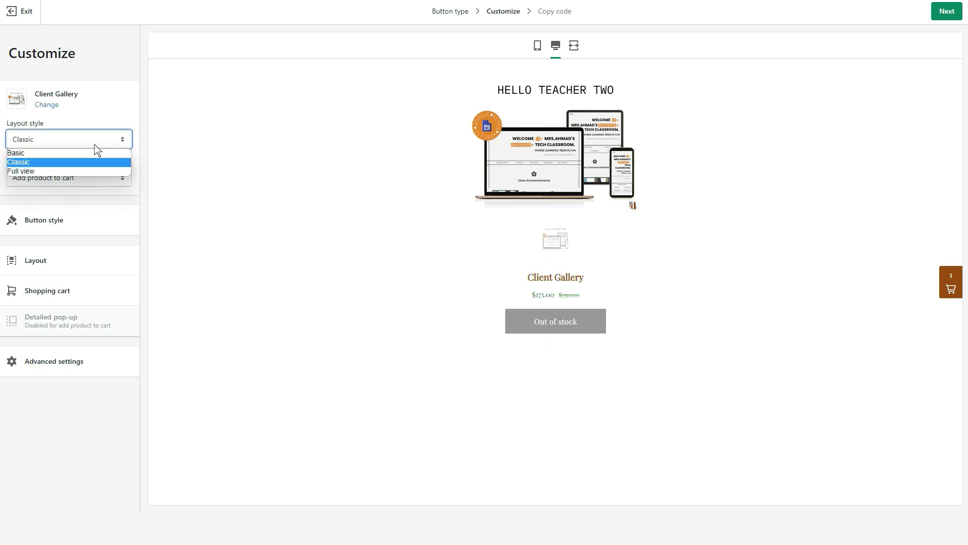
pyautogui.click(23, 176)
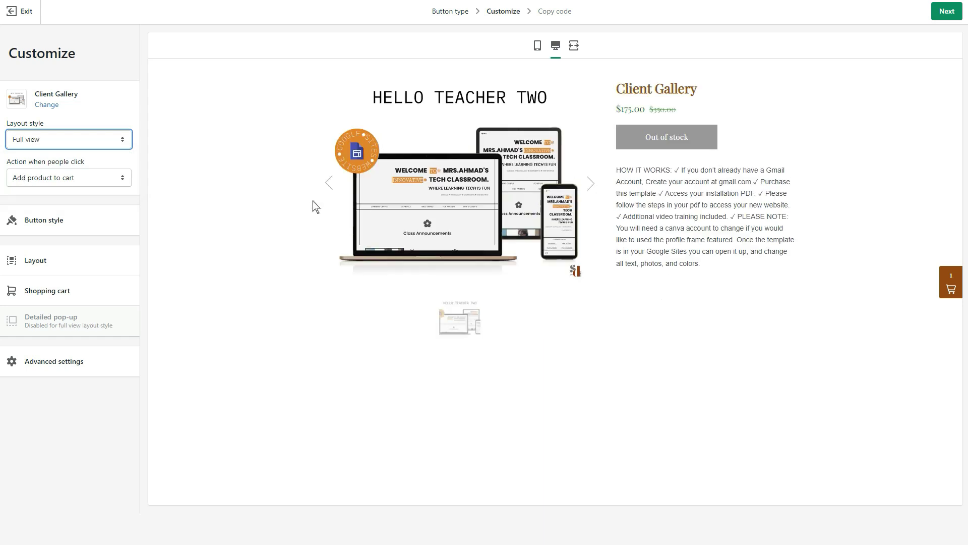
pyautogui.moveTo(617, 171); pyautogui.dragTo(700, 263)
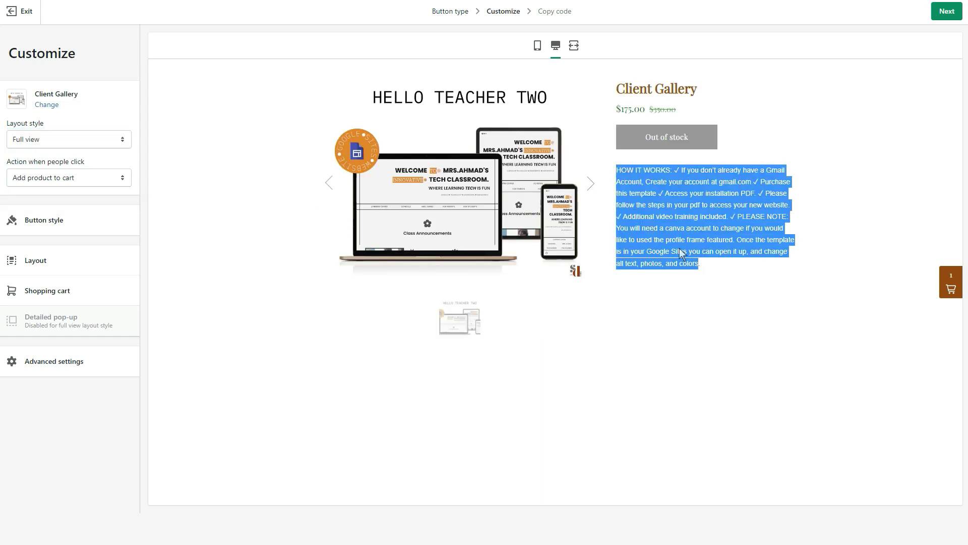
# Step: Try the Basic layout style for the Client Gallery Buy Button and review its alignment, button text and quantity settings
pyautogui.click(92, 140)
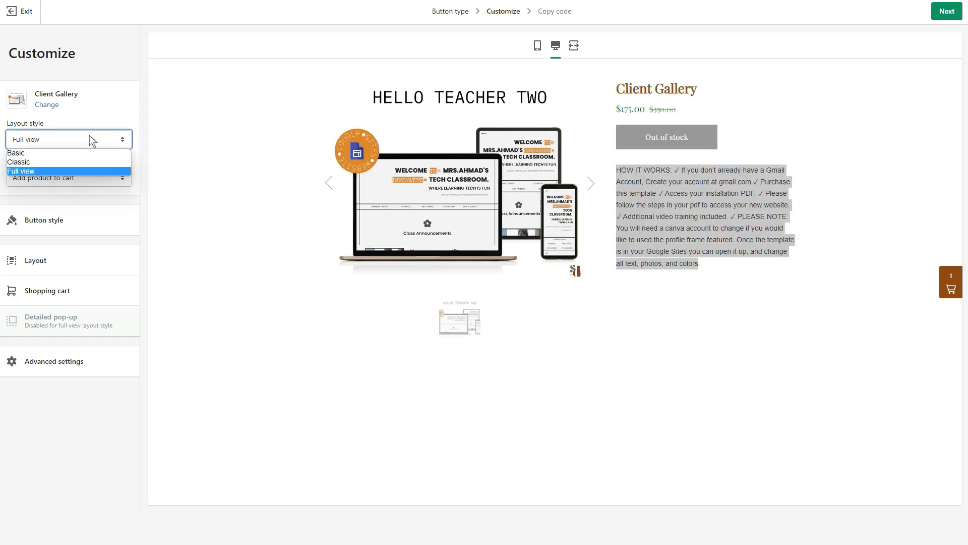
pyautogui.click(33, 154)
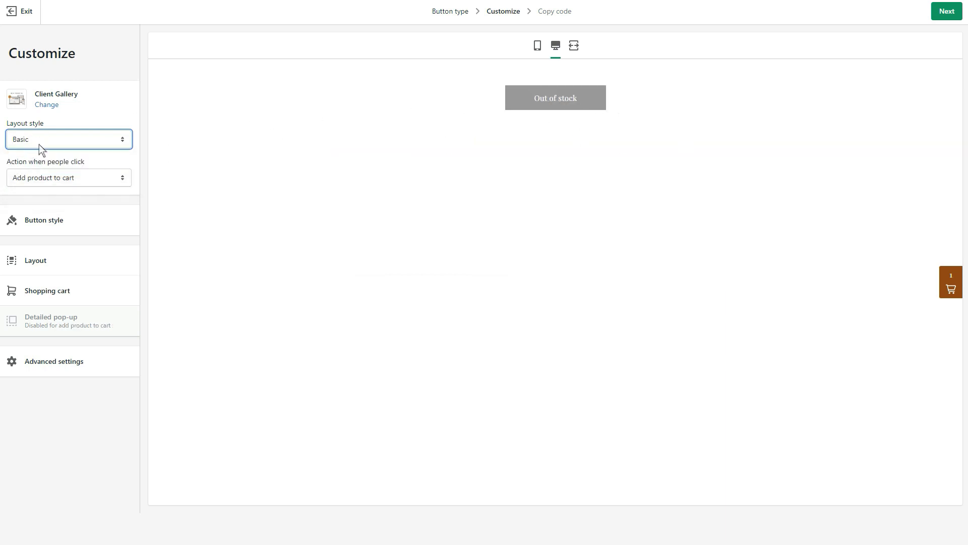
pyautogui.click(76, 273)
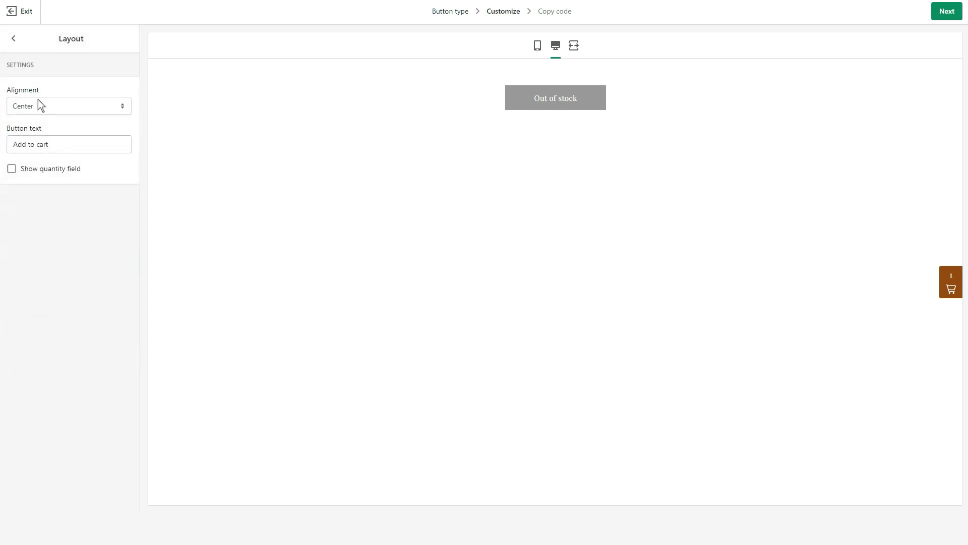
pyautogui.click(14, 40)
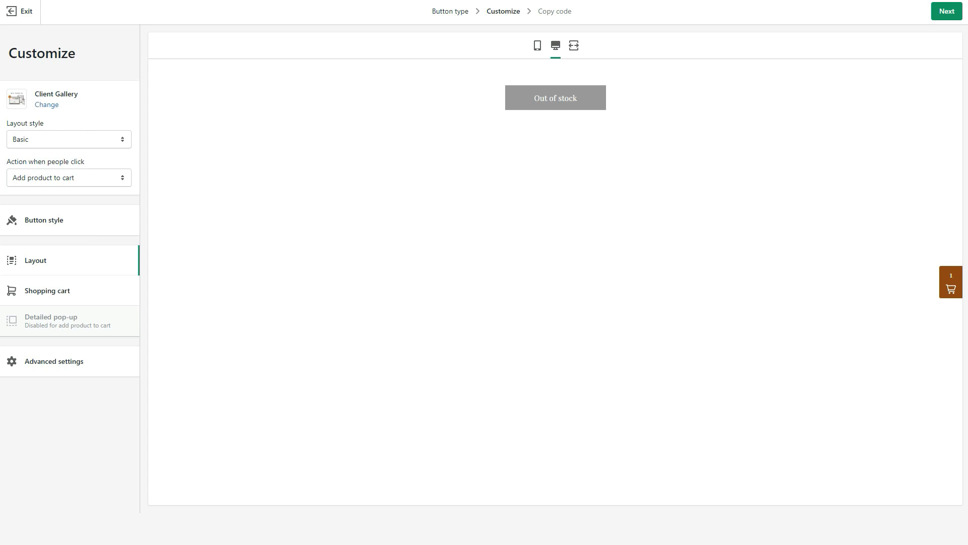
# Step: Exit the Buy Button customization, abandoning the Client Gallery button, and return to the Buy Button sales channel page
pyautogui.click(23, 11)
pyautogui.click(614, 305)
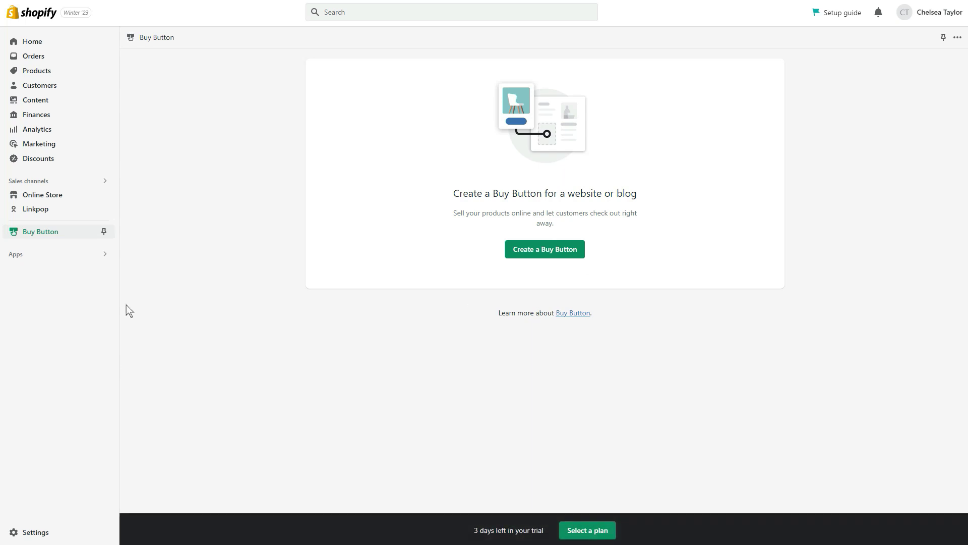